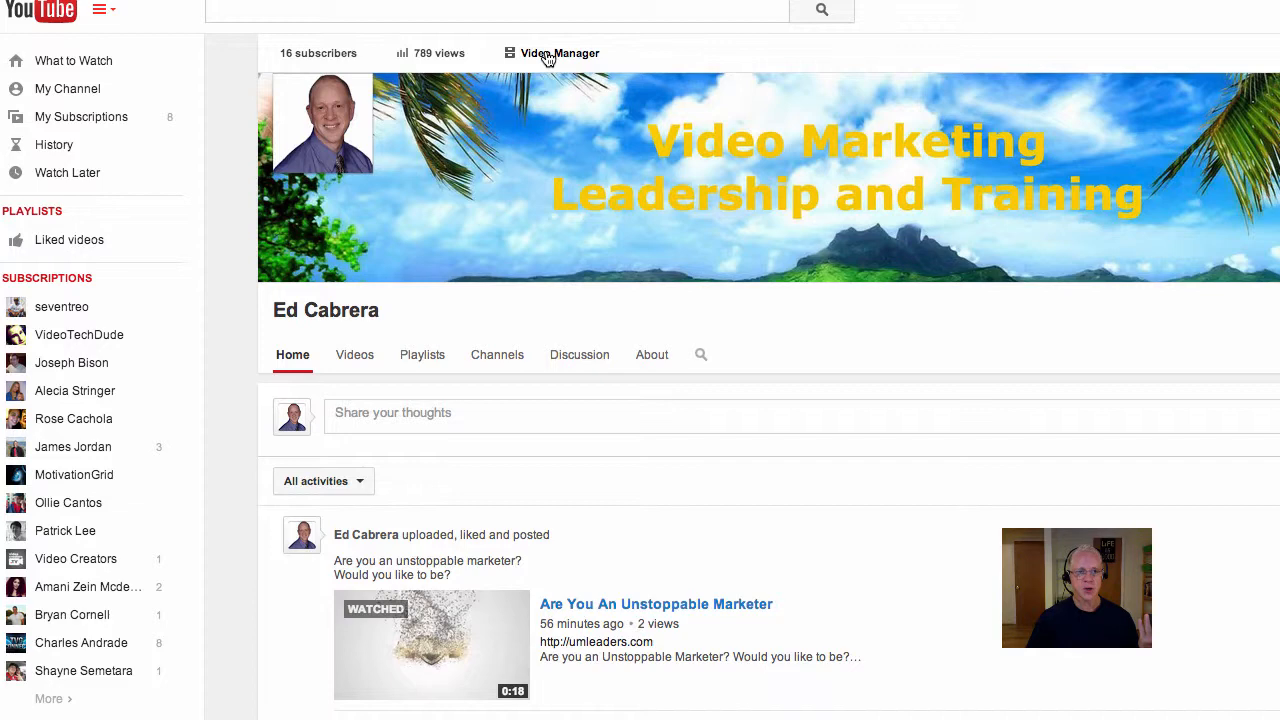
Step: Open the Video Editor from the channel's Creator Studio
left_click(548, 56)
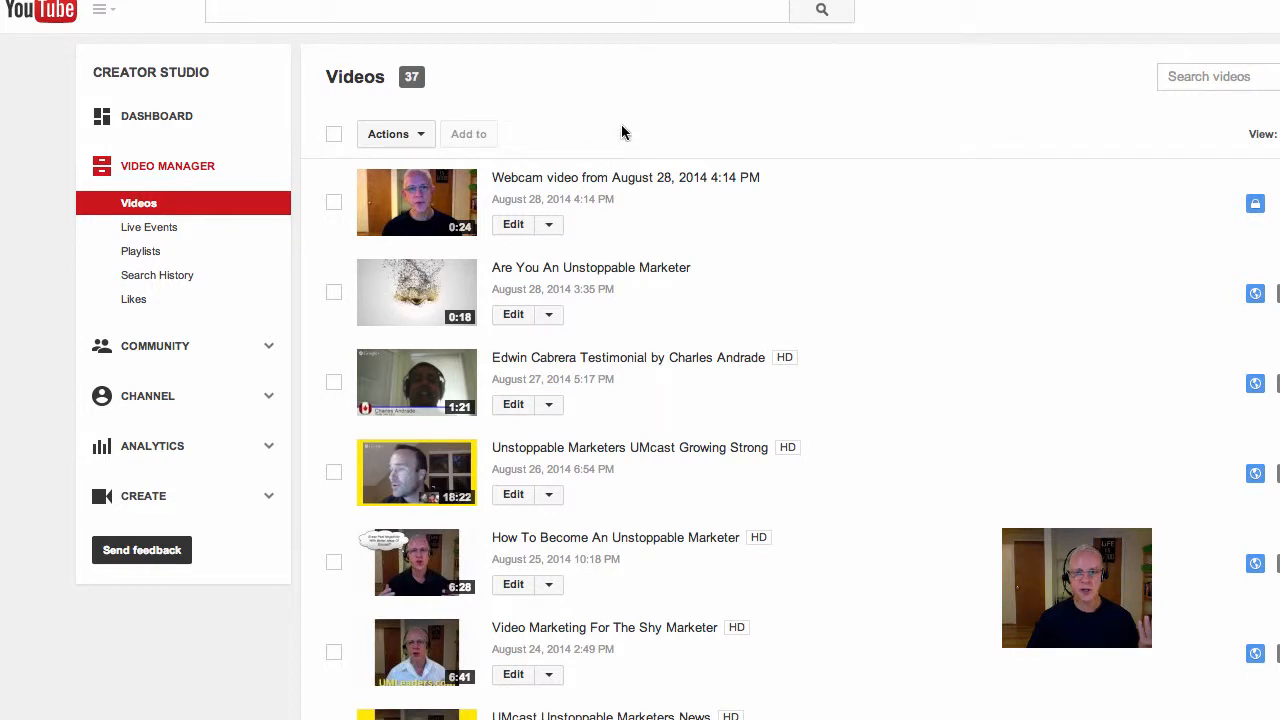
left_click(155, 500)
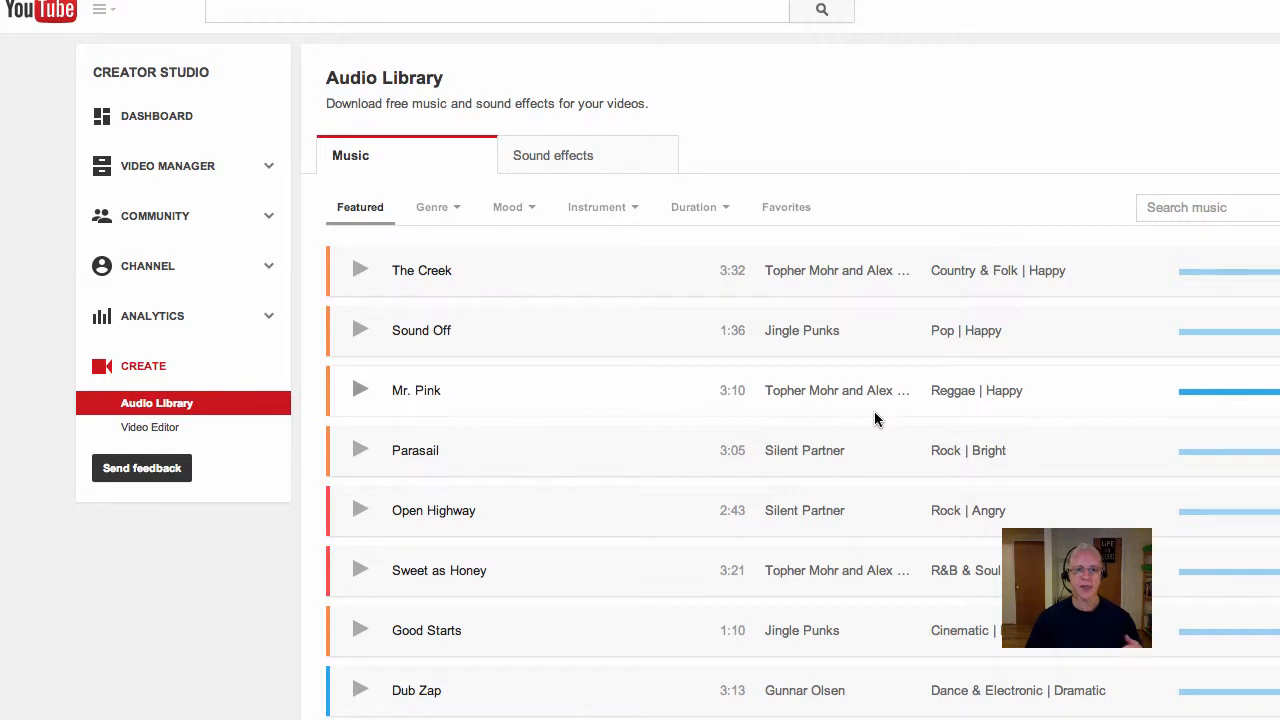
left_click(147, 429)
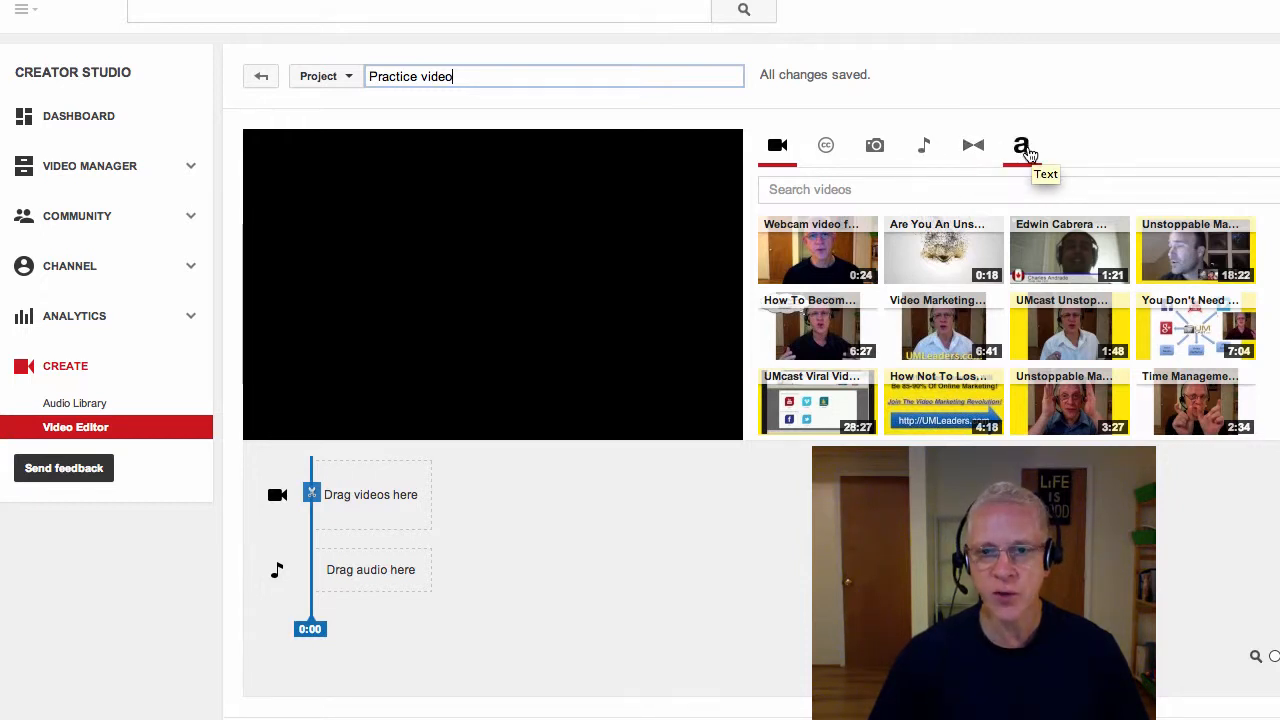
Step: Add the Are You An Unstoppable Marketer clip to the empty video track and trim both ends so it lasts about 15 seconds
mouse_move(843, 252)
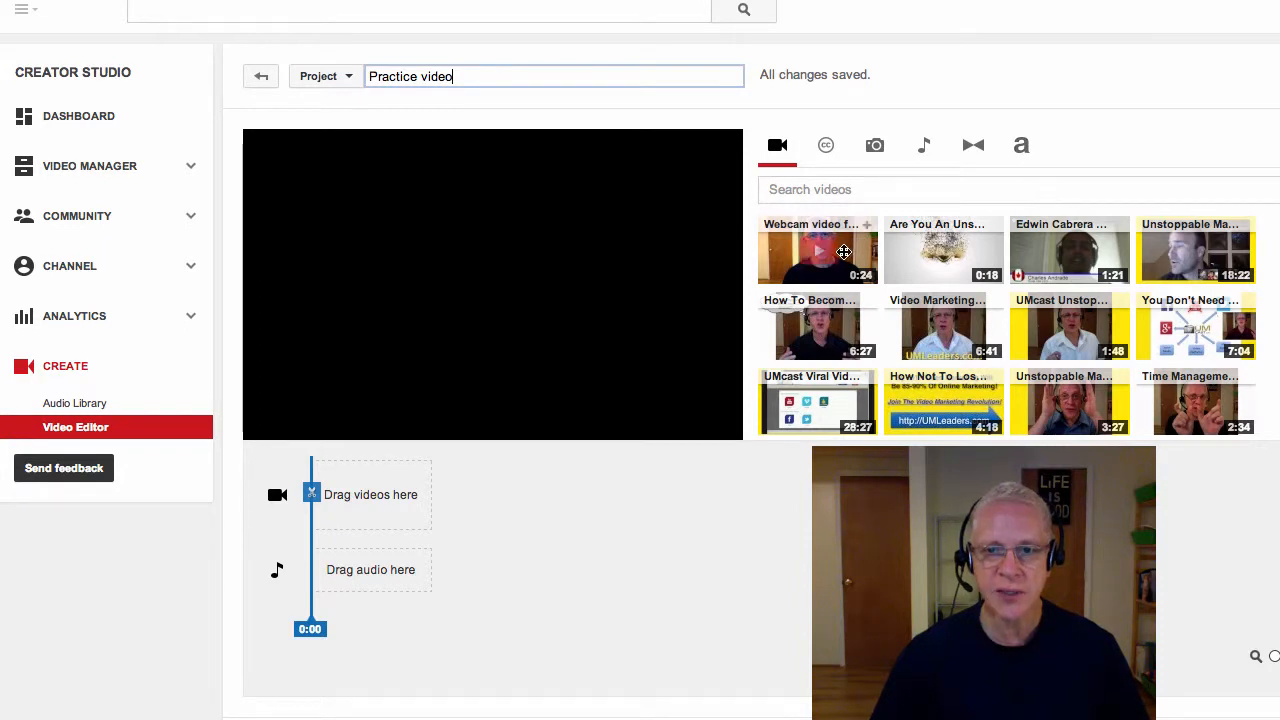
mouse_move(908, 268)
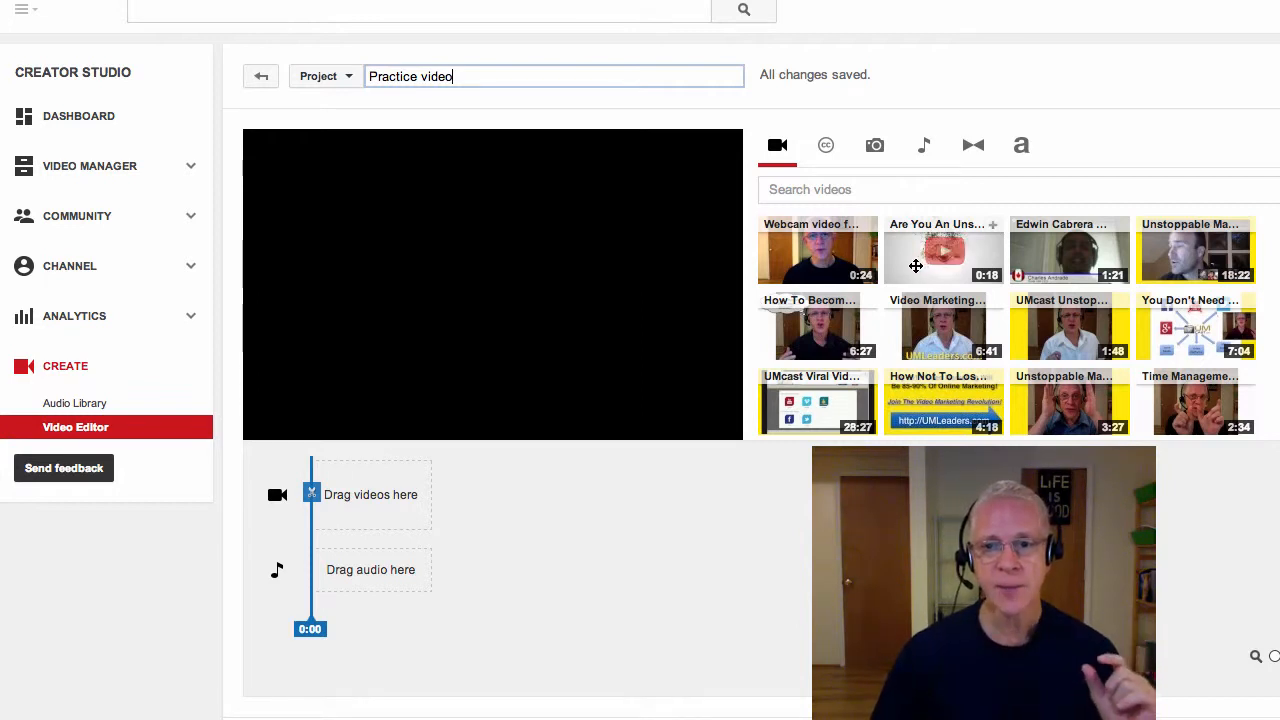
left_click_drag(912, 275, 489, 505)
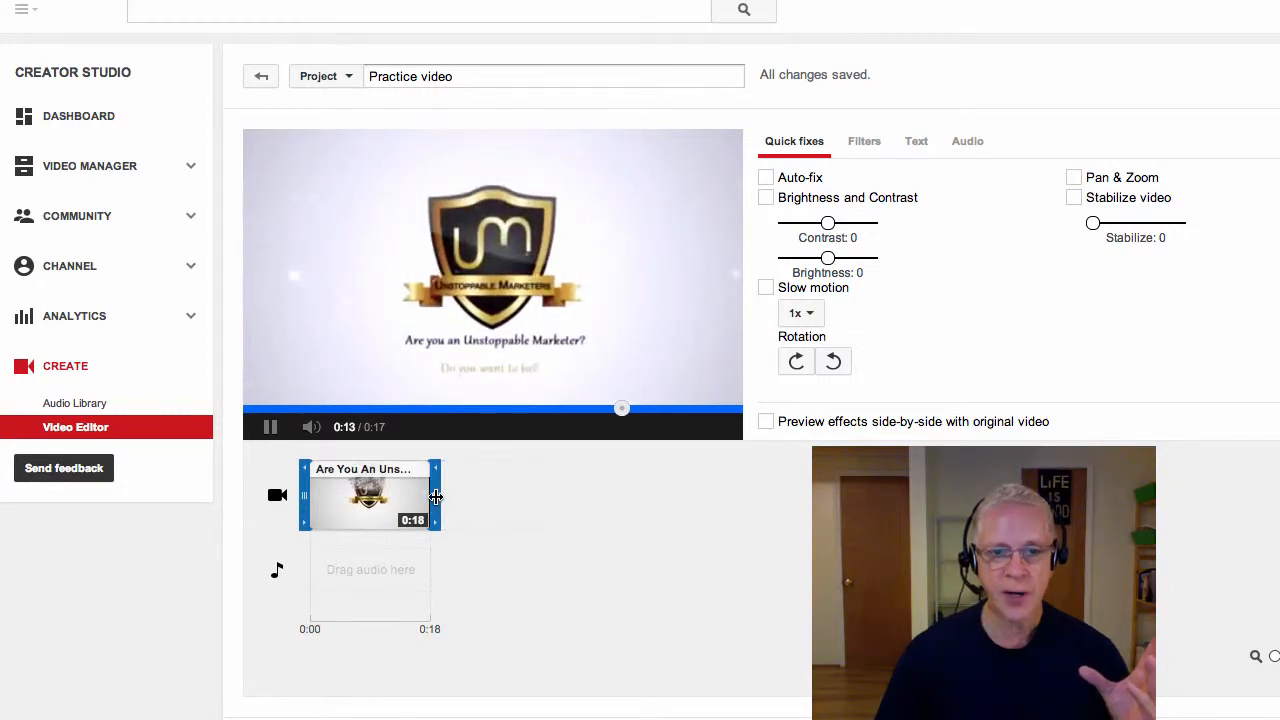
left_click_drag(439, 497, 428, 496)
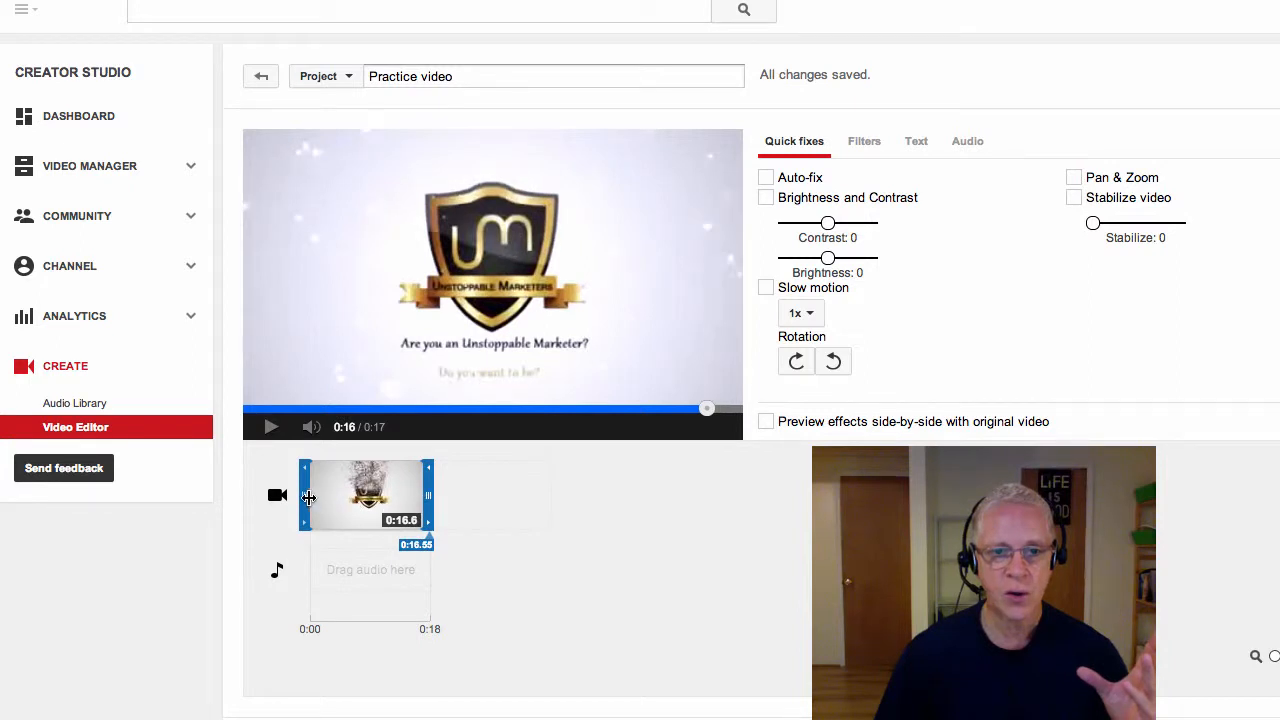
left_click_drag(310, 497, 316, 496)
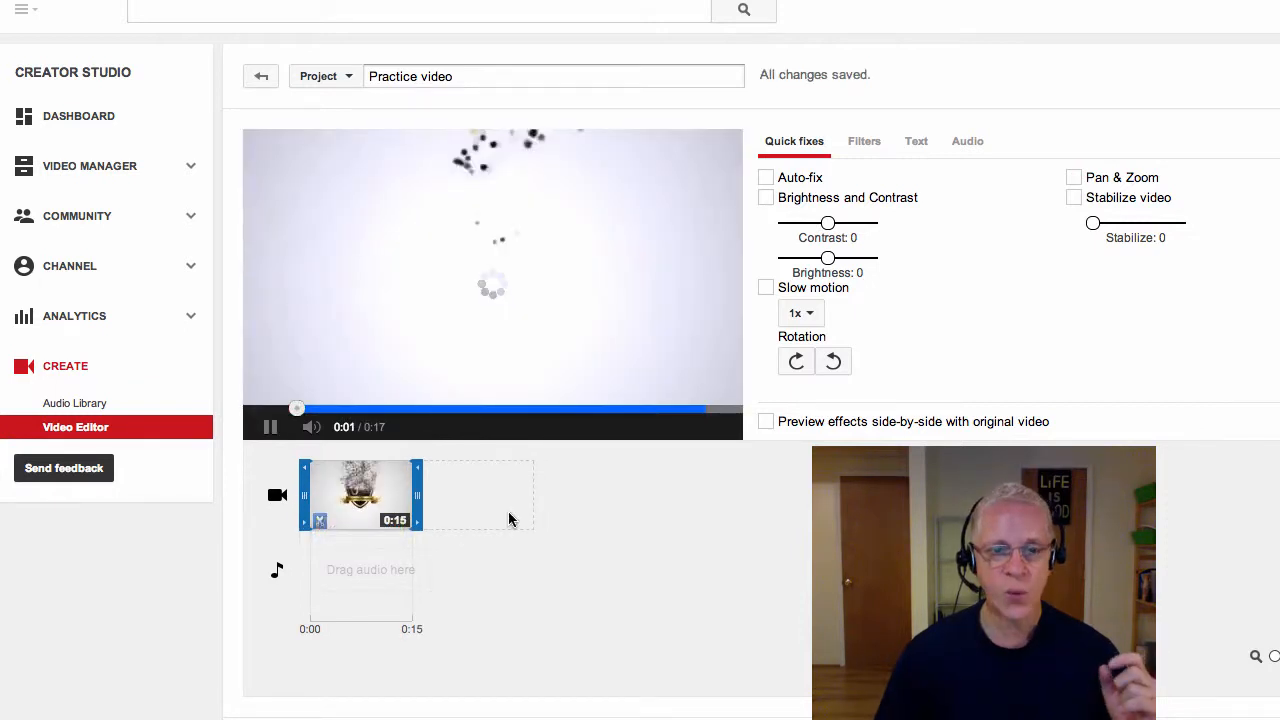
left_click(271, 428)
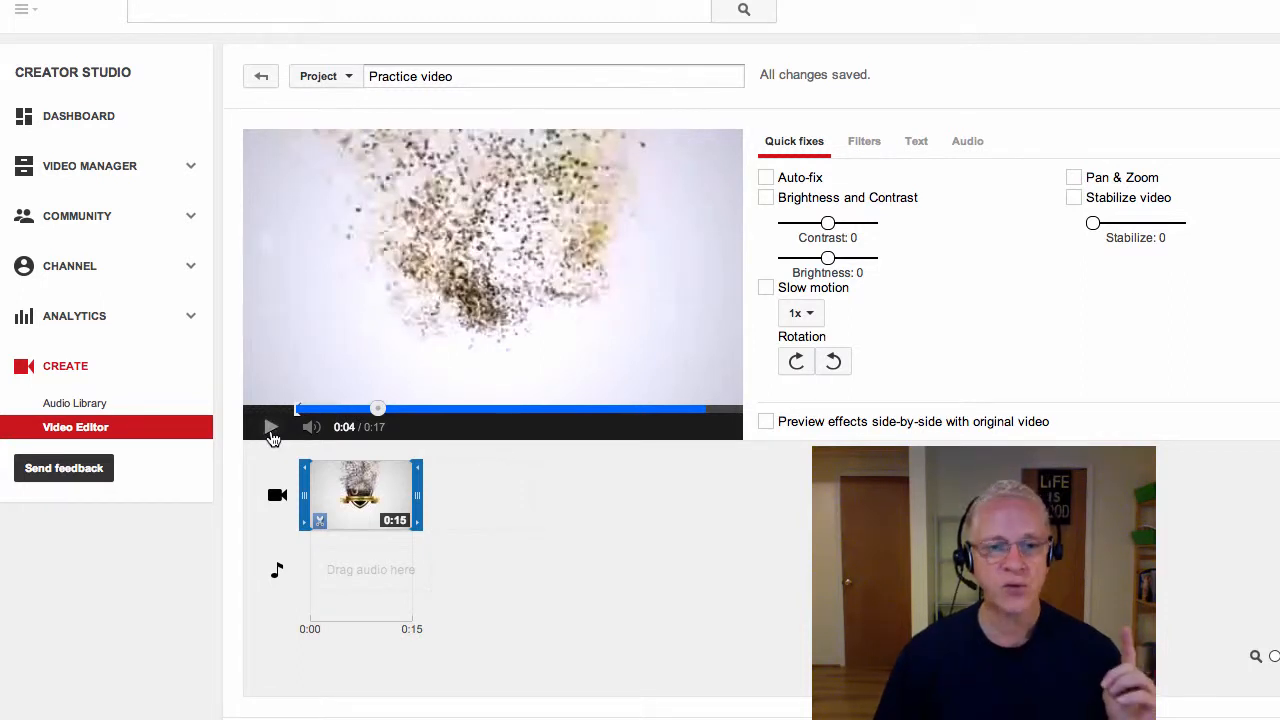
Step: Go to the video upload page and open its webcam recording option
mouse_move(347, 511)
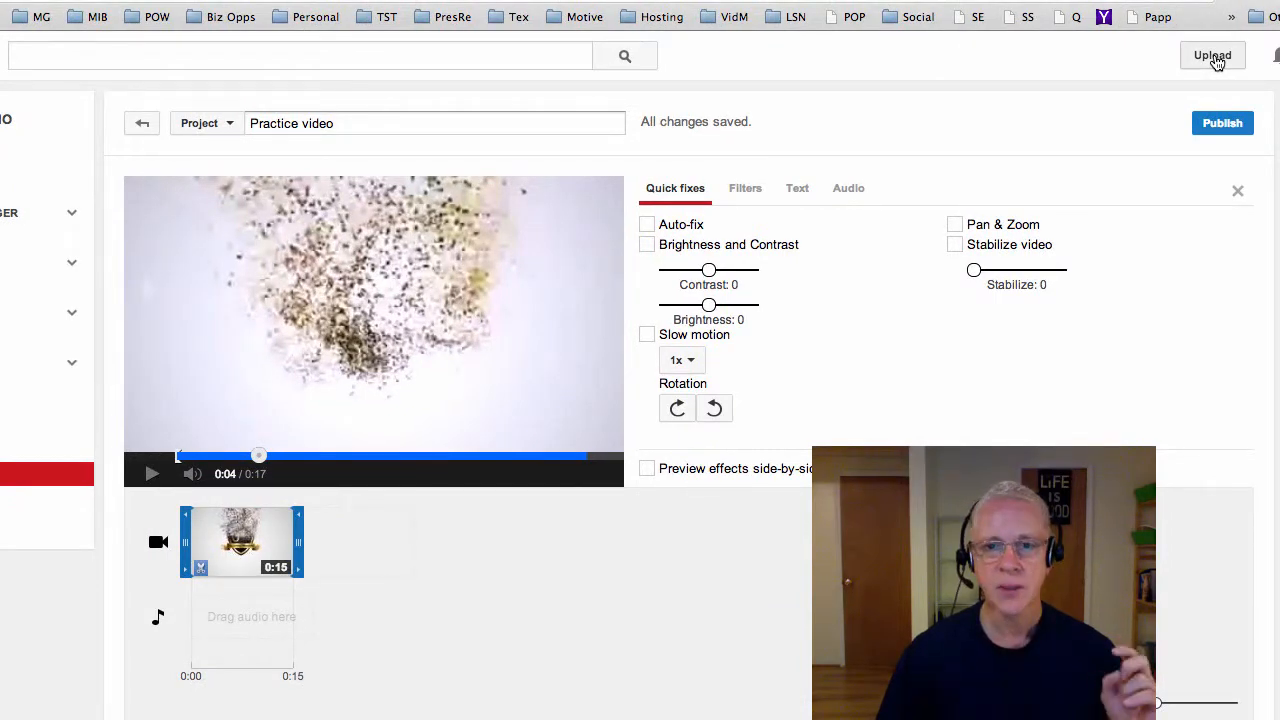
left_click(1214, 58)
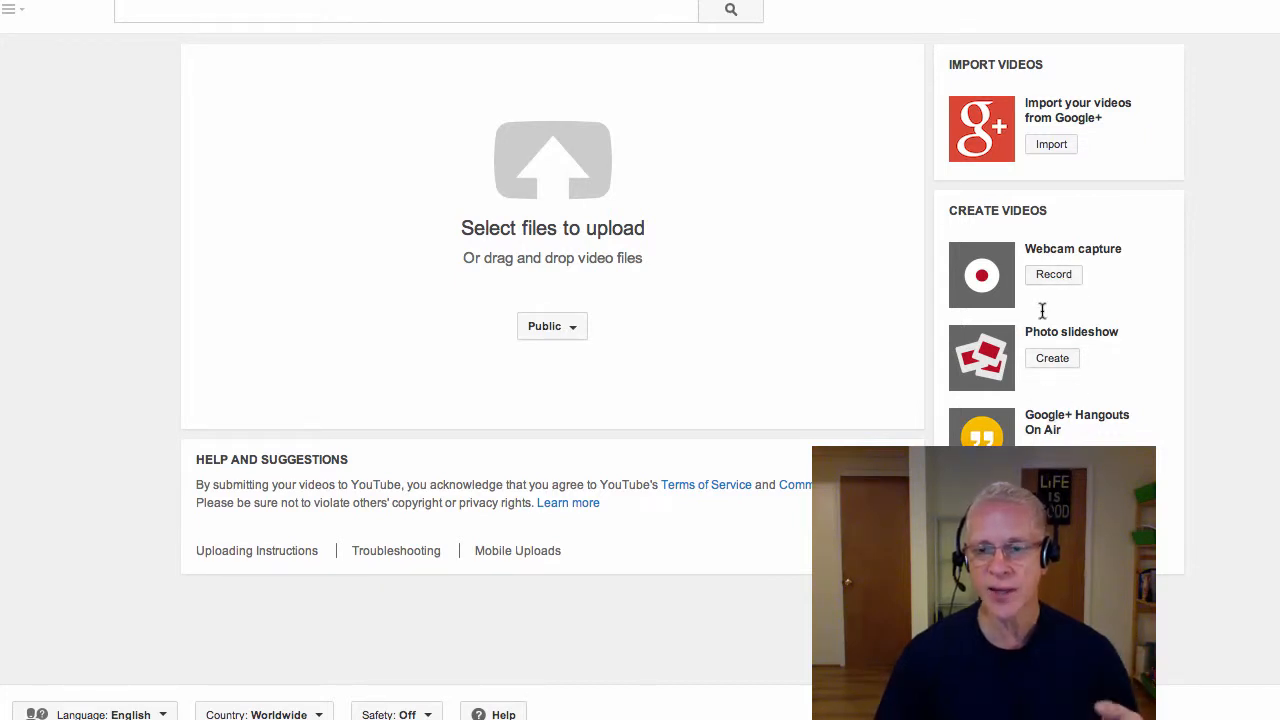
left_click(1054, 275)
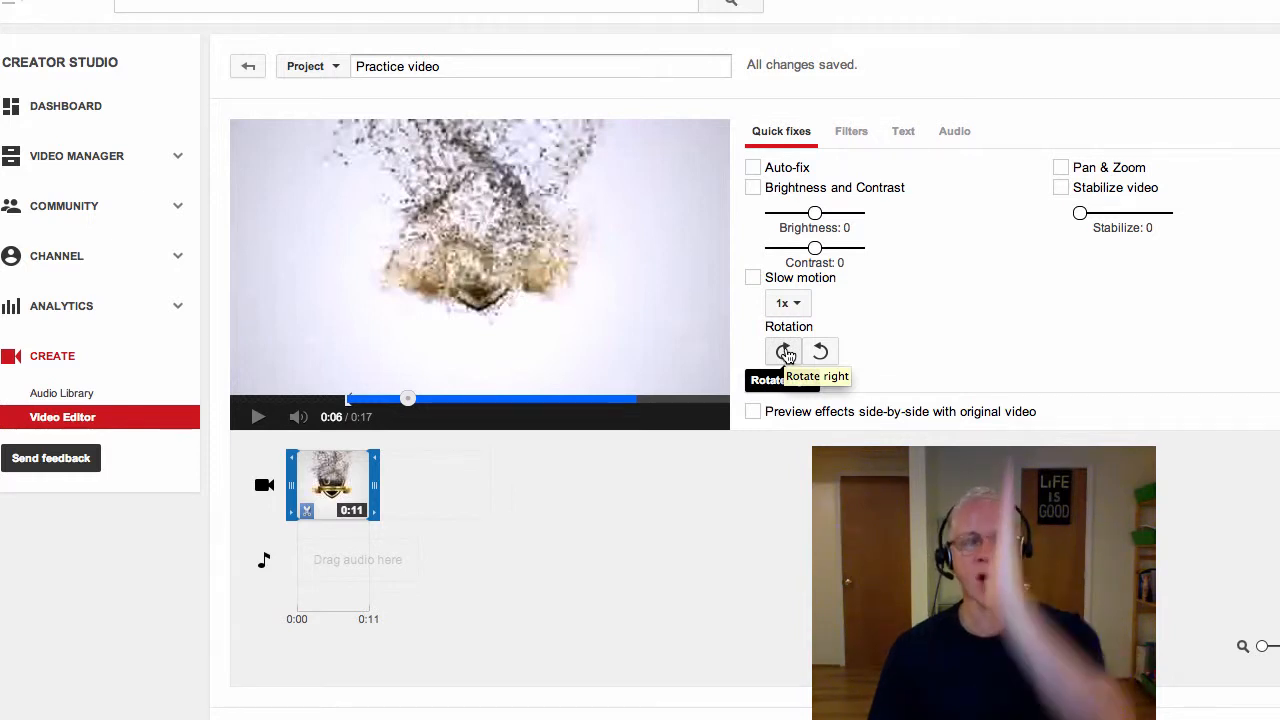
Step: Close the clip's settings, pause the preview, and insert the 0:24 webcam video ahead of the existing clip on the video track
left_click(262, 485)
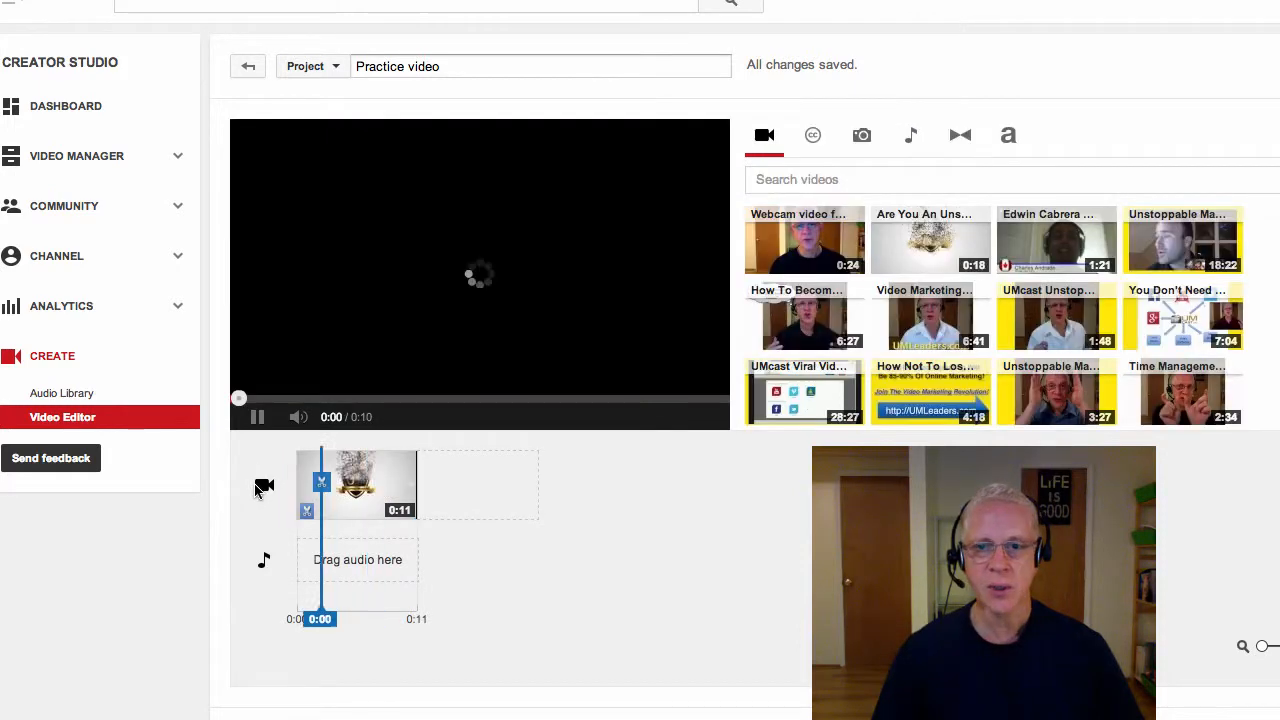
left_click(259, 420)
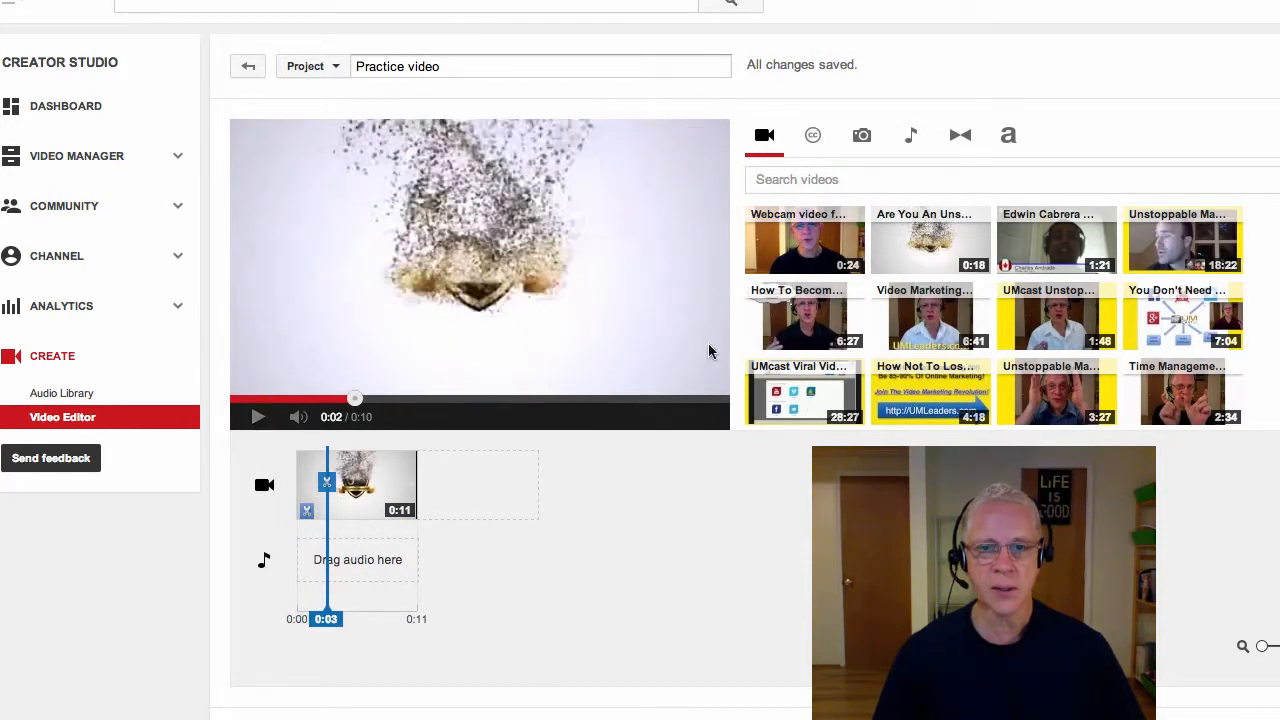
mouse_move(808, 247)
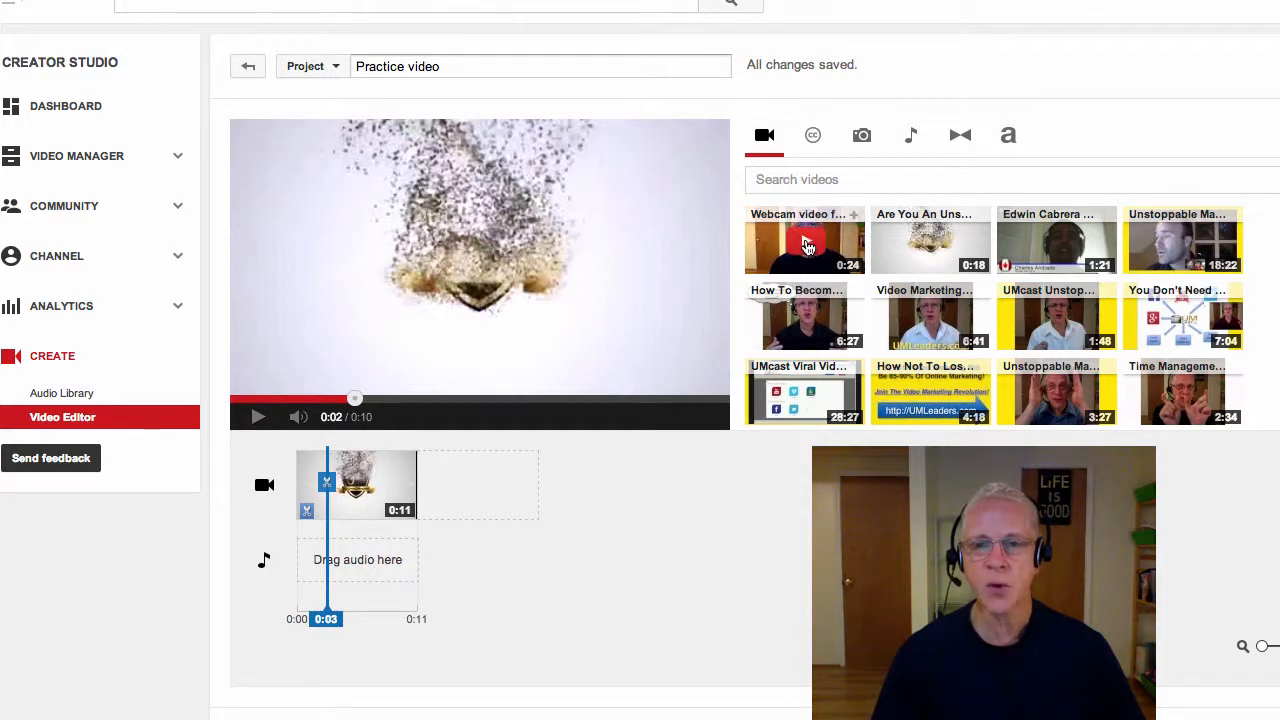
left_click_drag(815, 258, 292, 486)
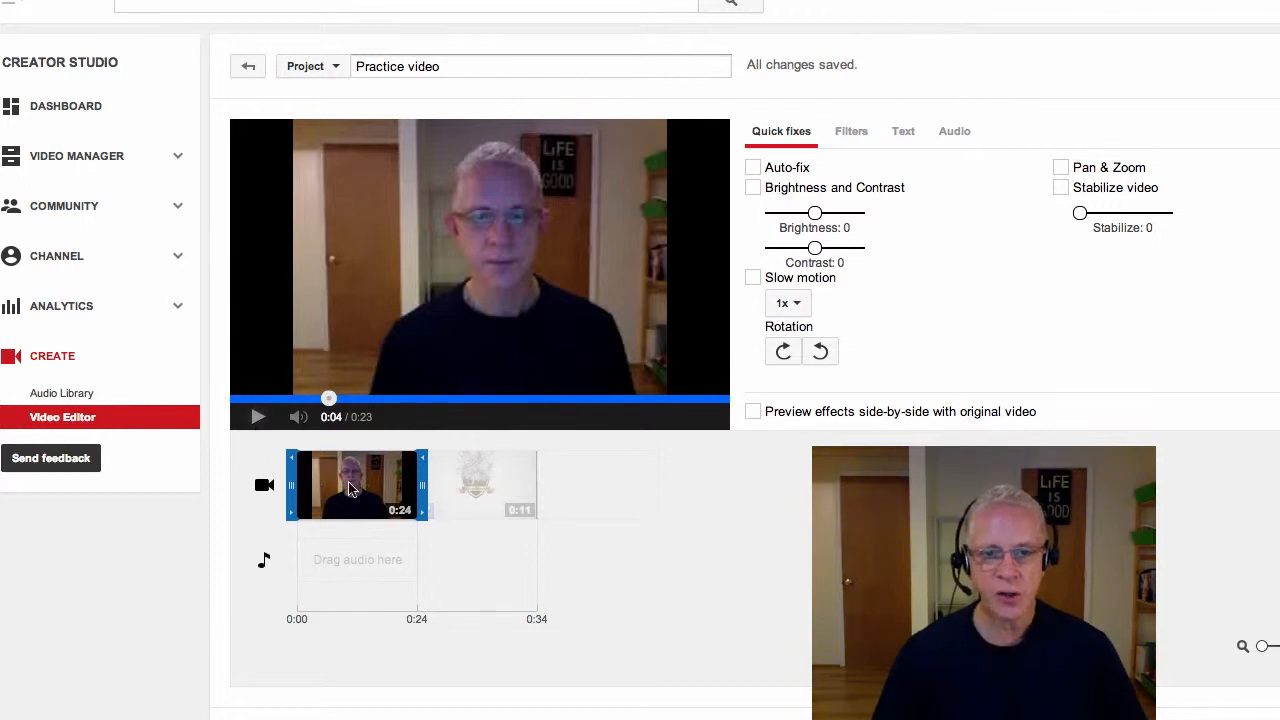
Step: Trim the end of the webcam clip so it lasts about 9 seconds, and close its settings
mouse_move(370, 488)
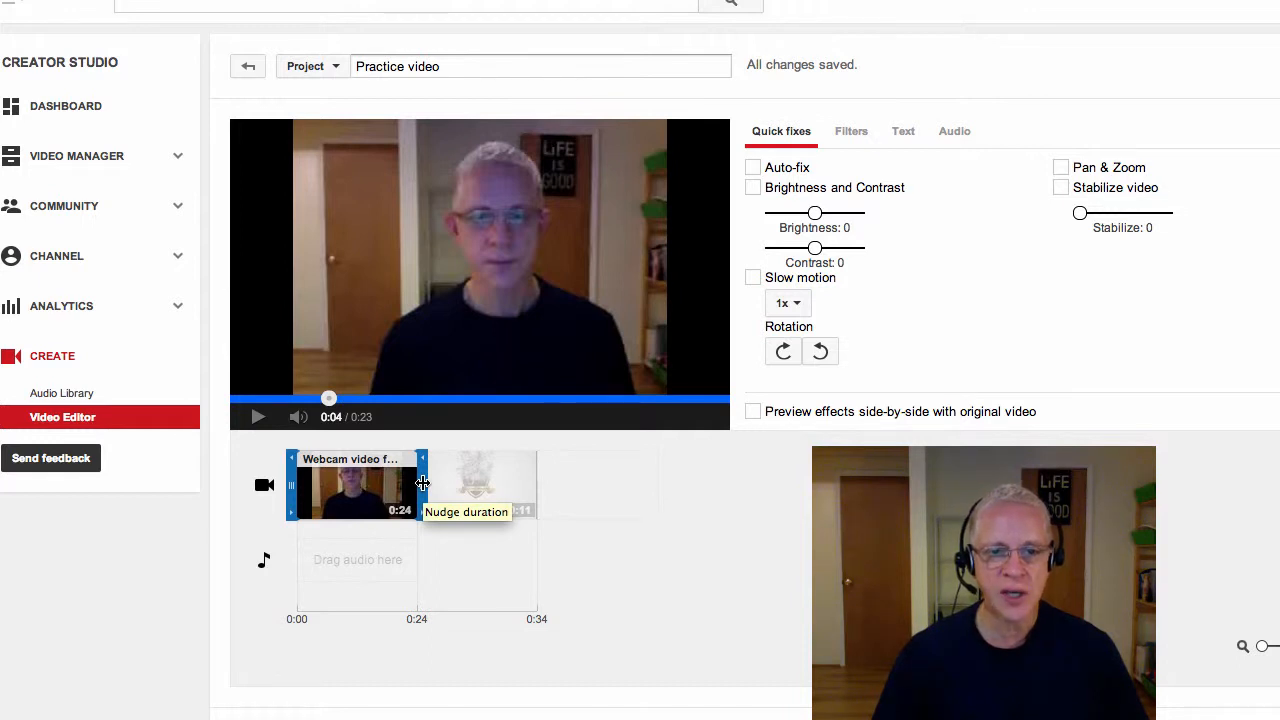
mouse_move(422, 483)
left_mouse_down()
mouse_move(403, 507)
mouse_move(347, 484)
left_mouse_up()
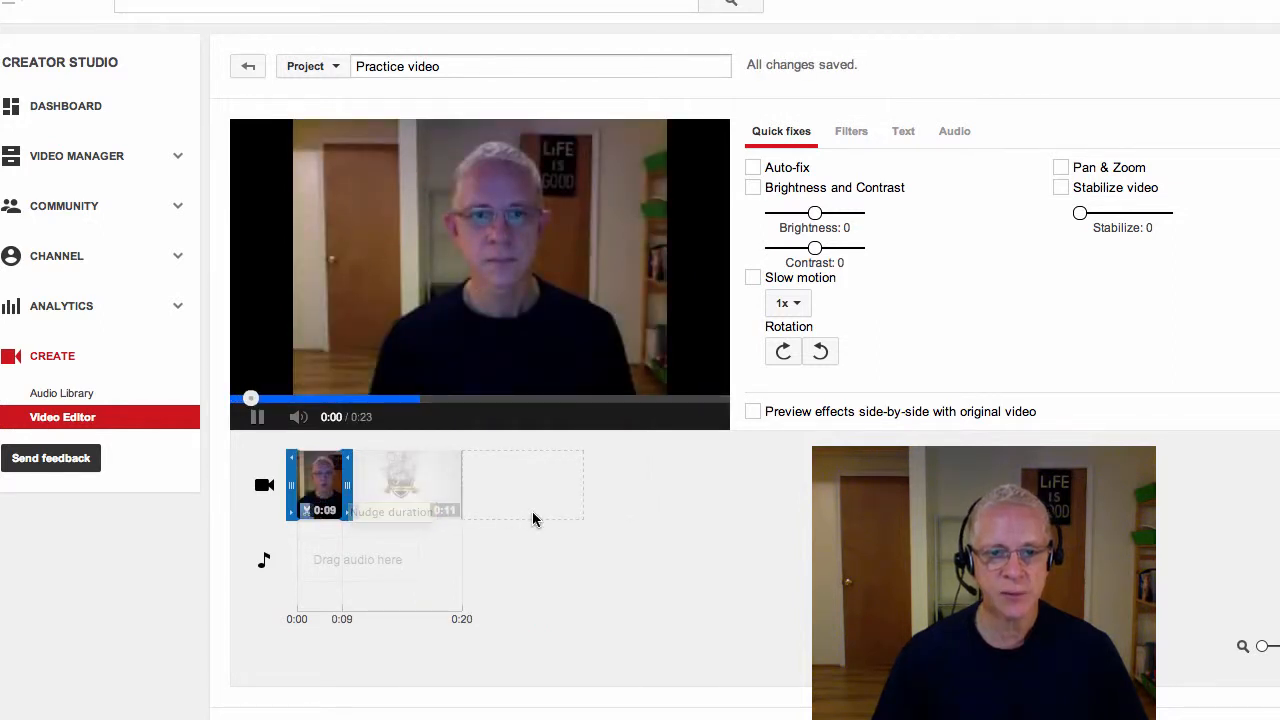
left_click(705, 593)
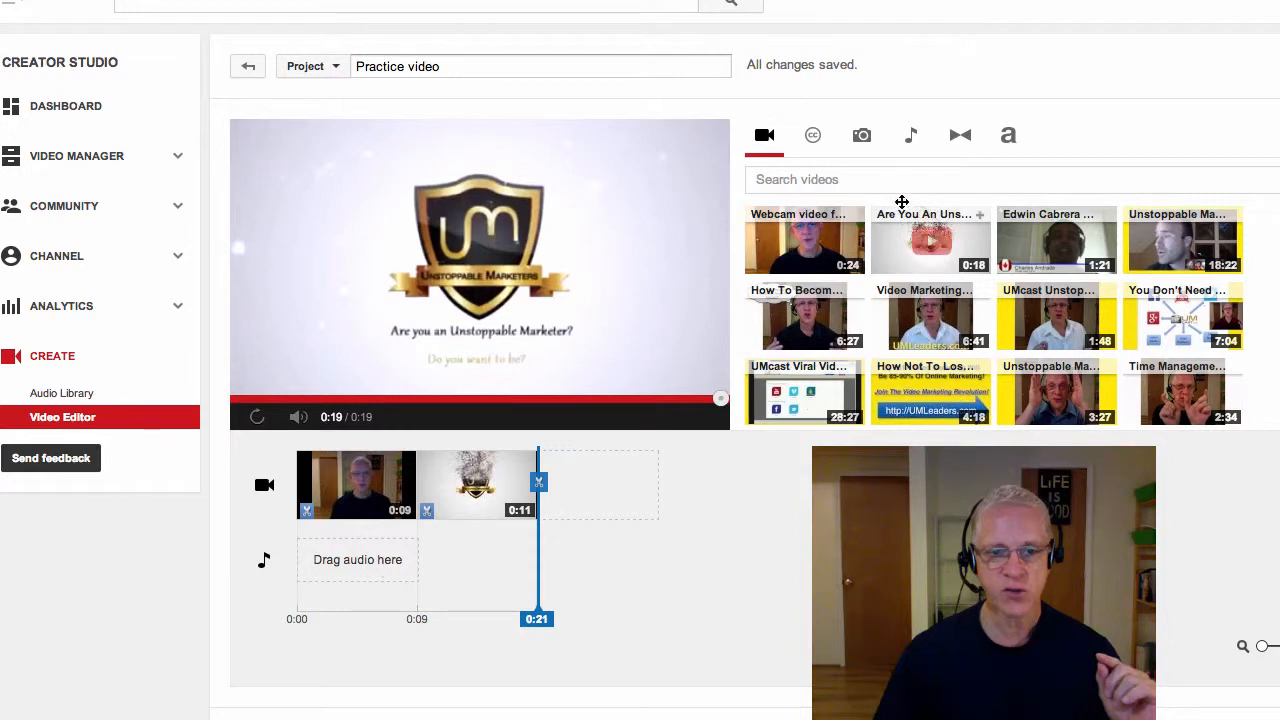
Step: Add the song The Creek at the start of the audio track and shorten its end to about 9 seconds
left_click(912, 140)
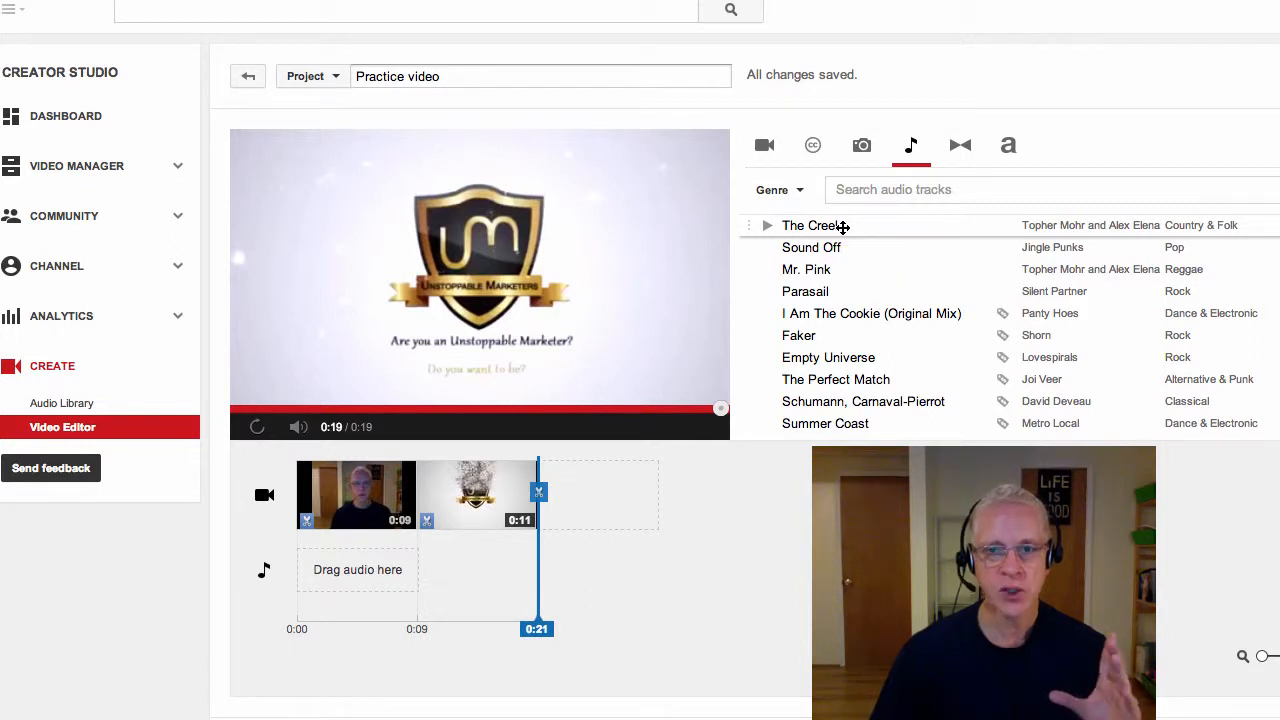
left_click_drag(843, 227, 355, 579)
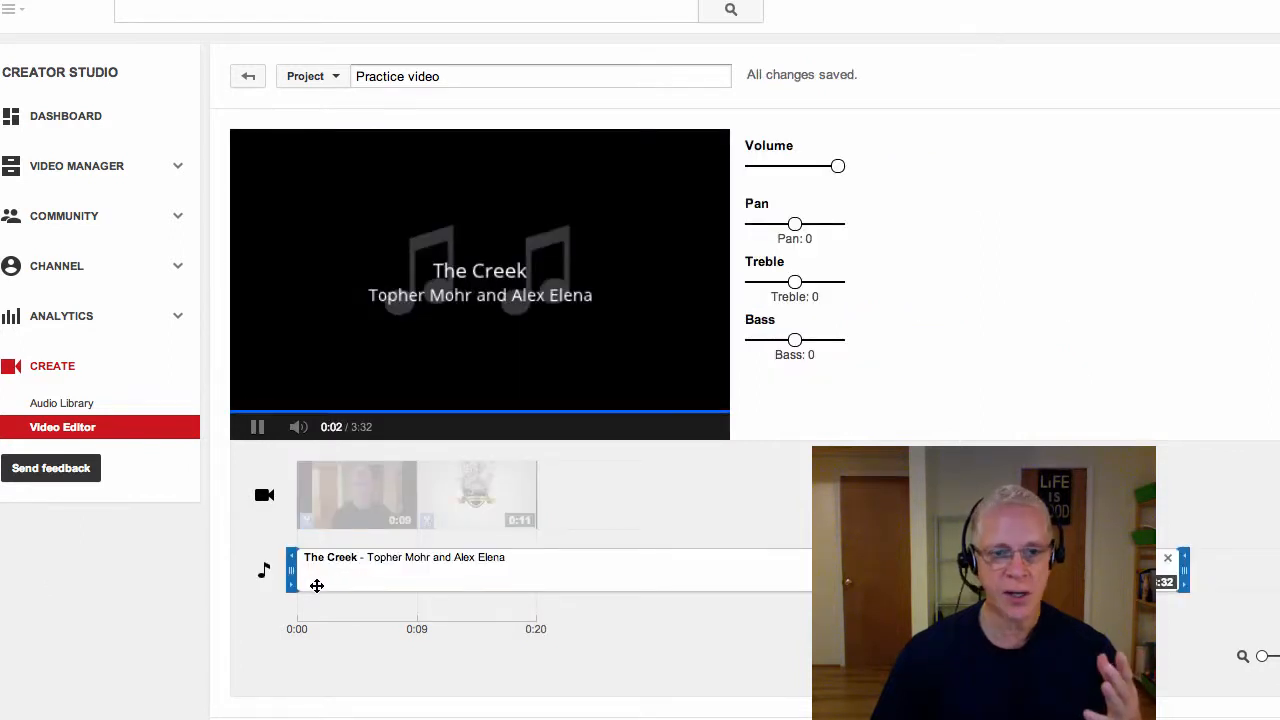
left_click(259, 429)
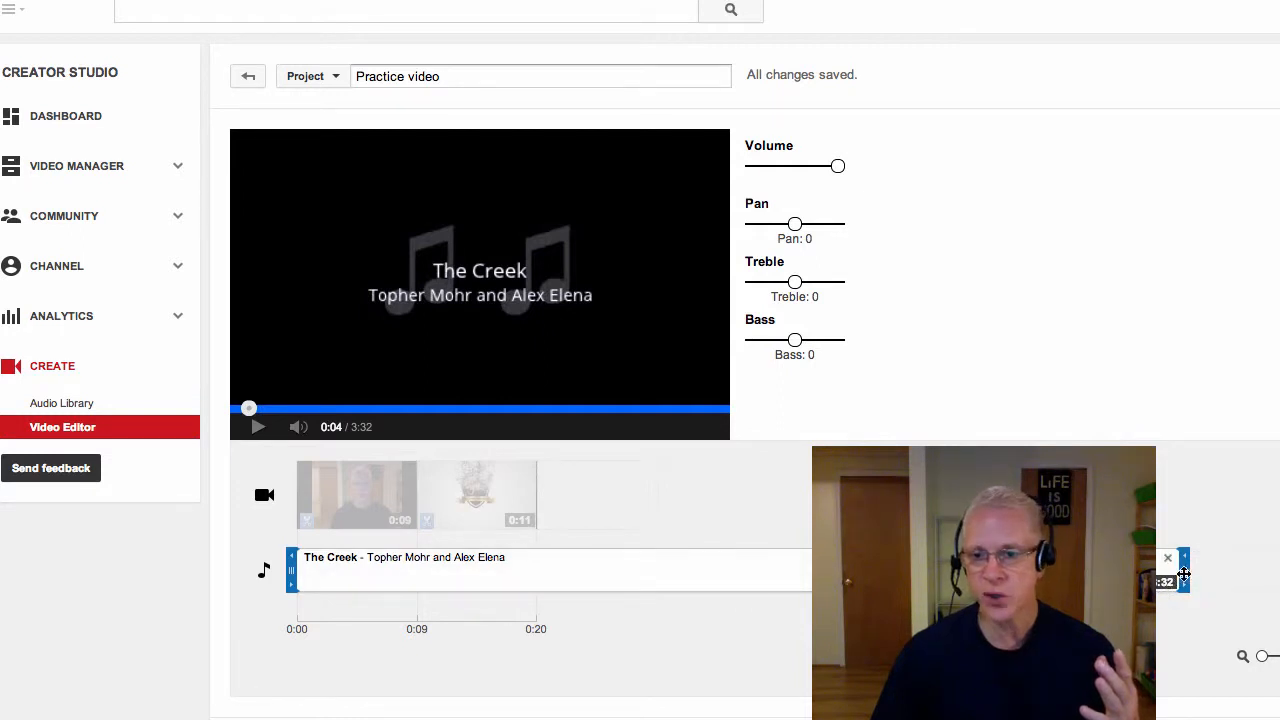
left_click_drag(1183, 570, 418, 563)
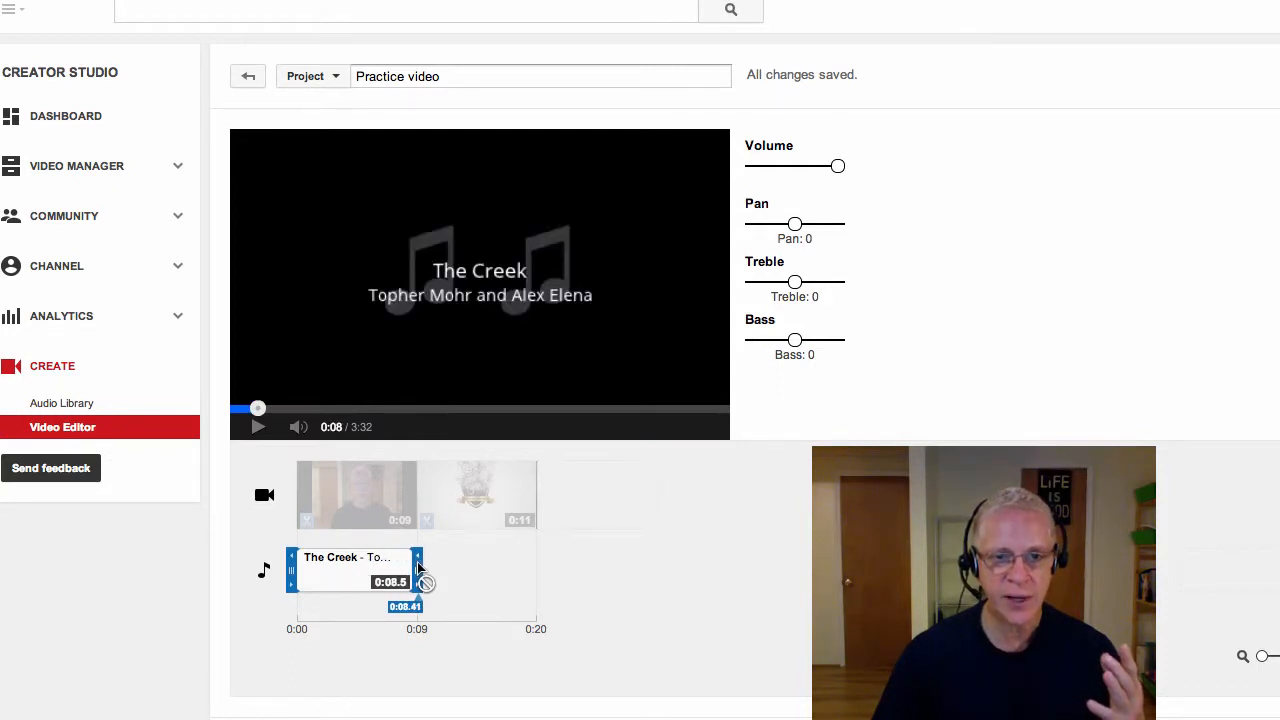
left_click_drag(417, 562, 416, 563)
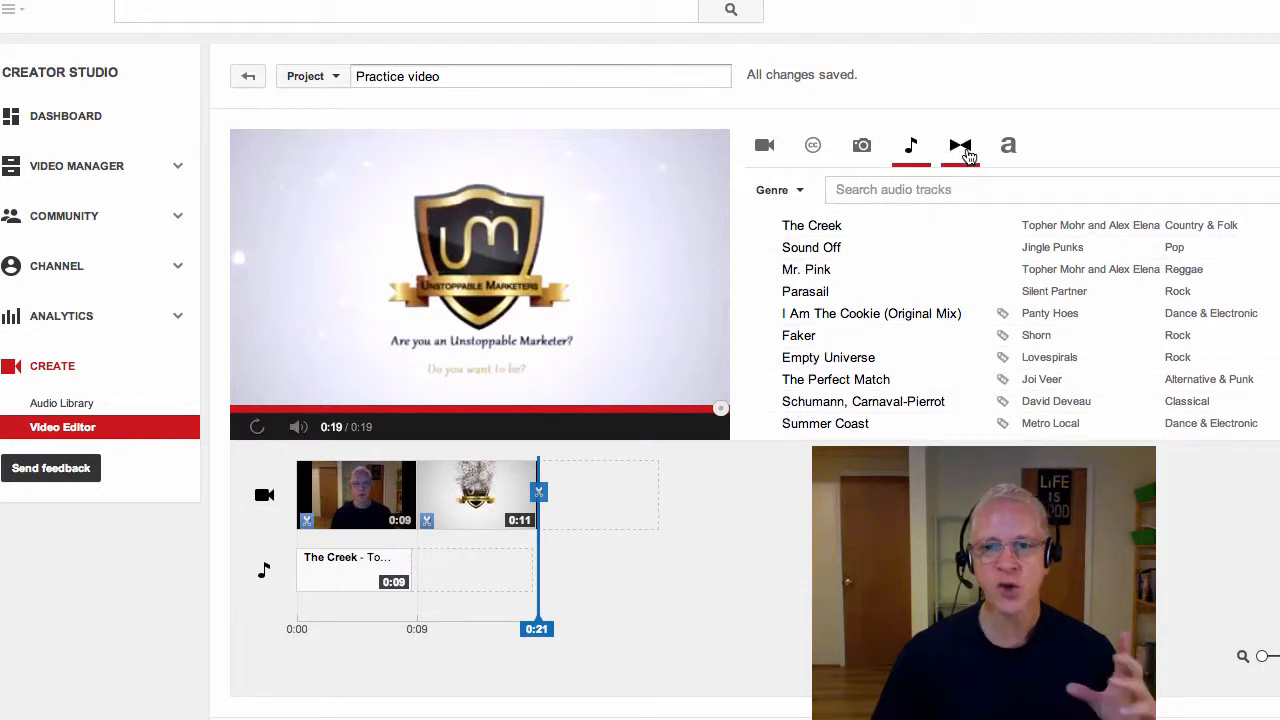
Step: Insert a Wipe transition between the webcam clip and the logo clip and shorten it slightly
left_click(966, 154)
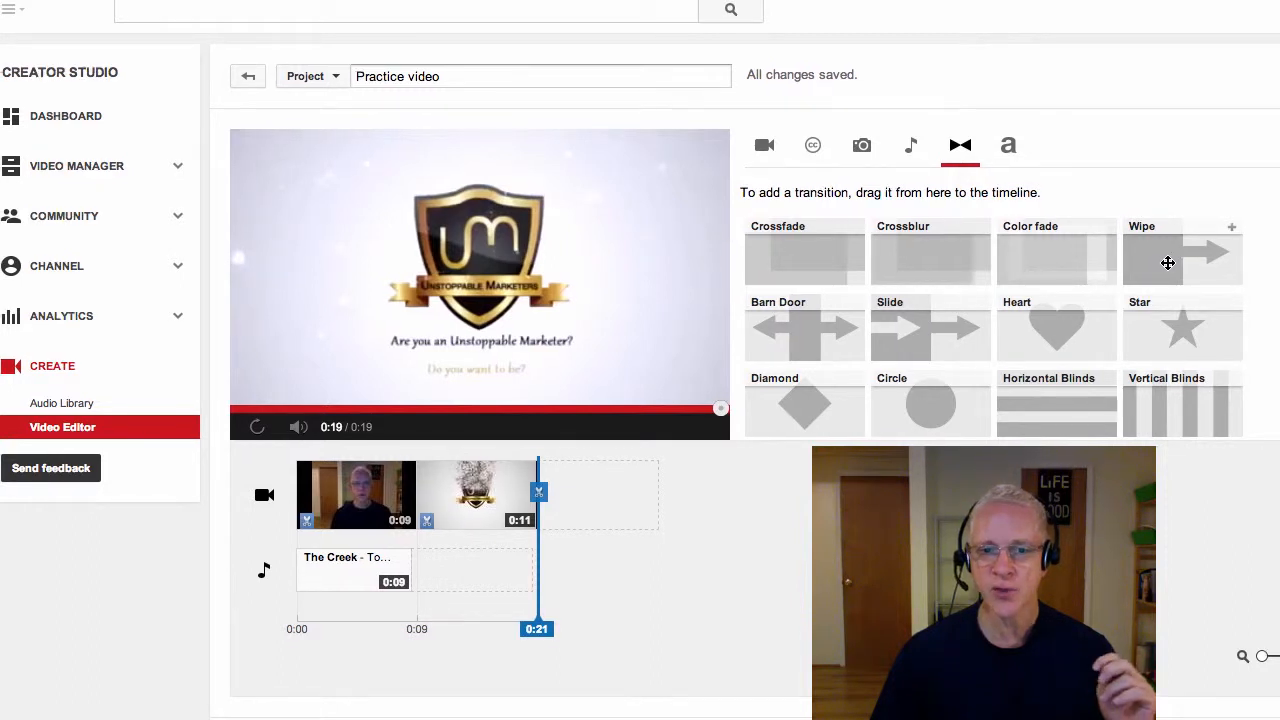
left_click_drag(1168, 262, 440, 500)
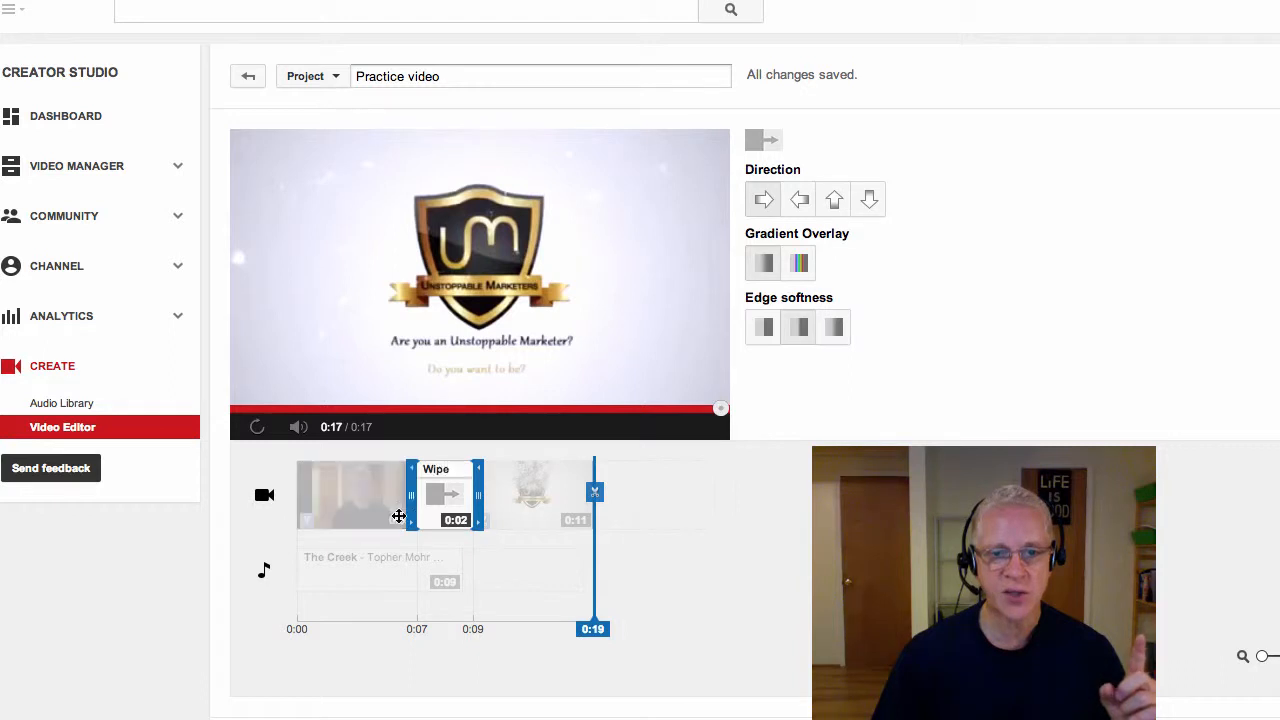
left_click_drag(479, 500, 464, 501)
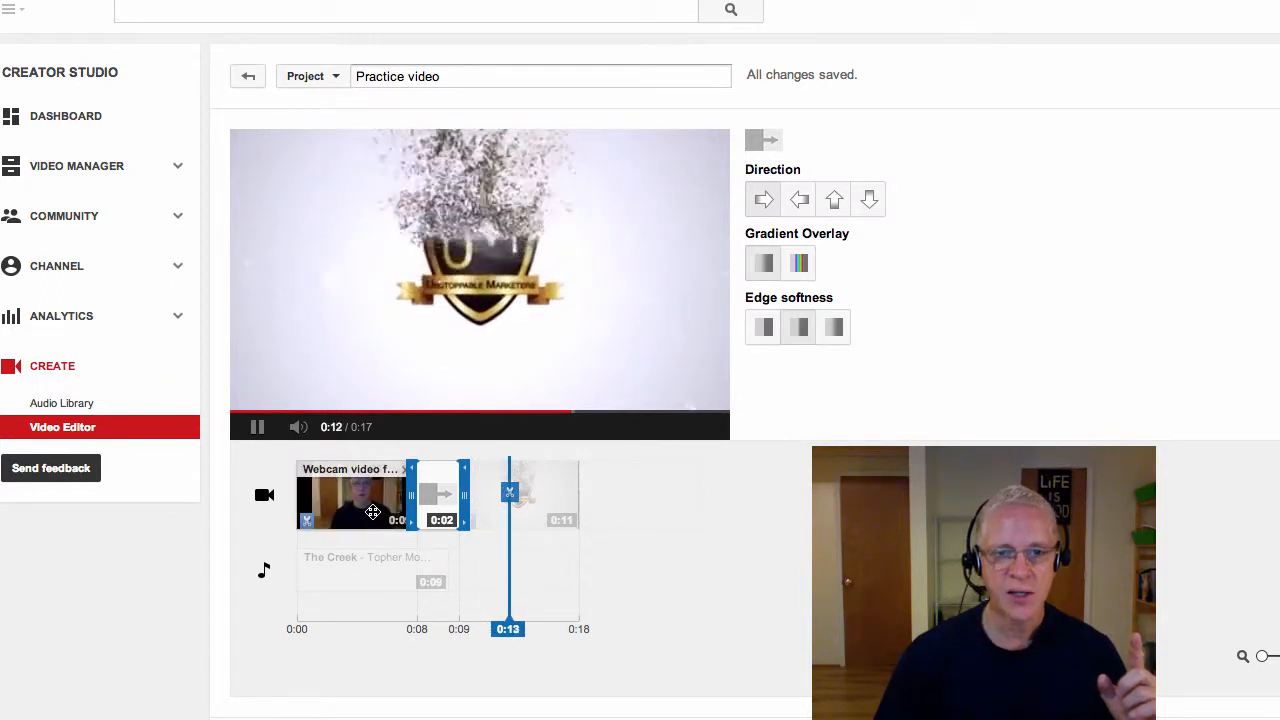
left_click(257, 427)
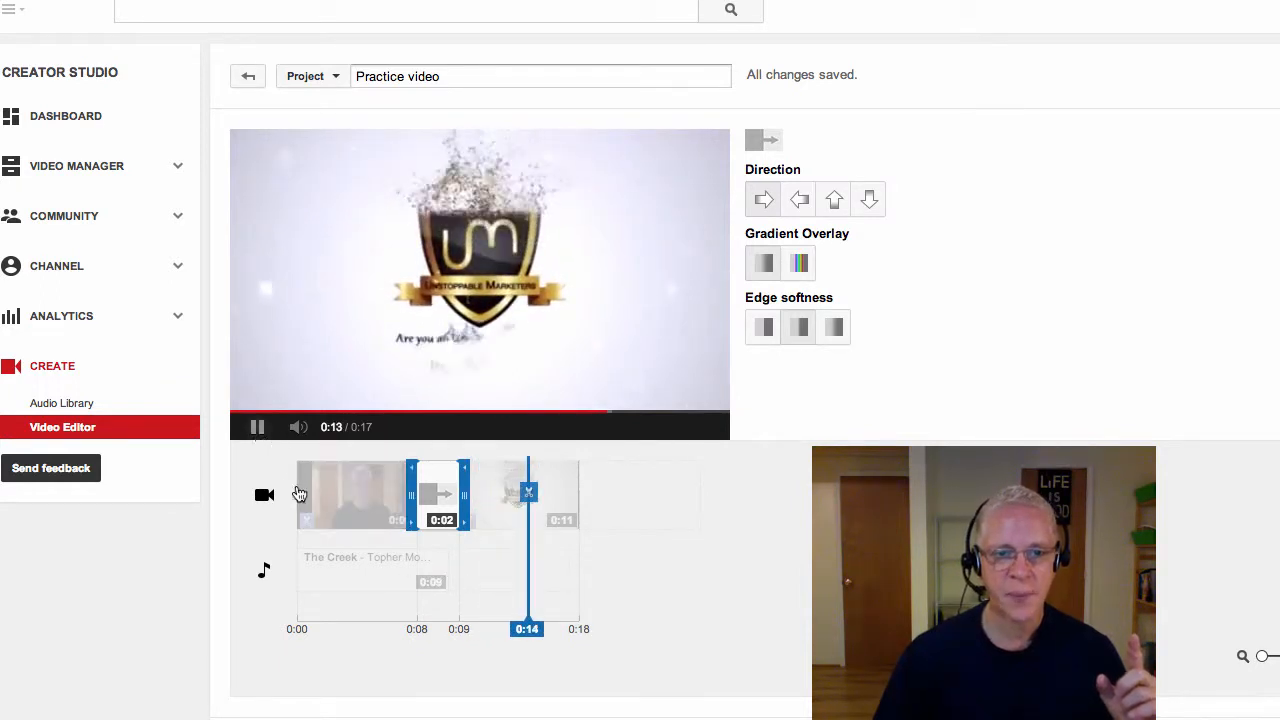
Step: Preview the webcam clip on its own, close its settings, and play the opening seconds of the whole project
left_click(350, 512)
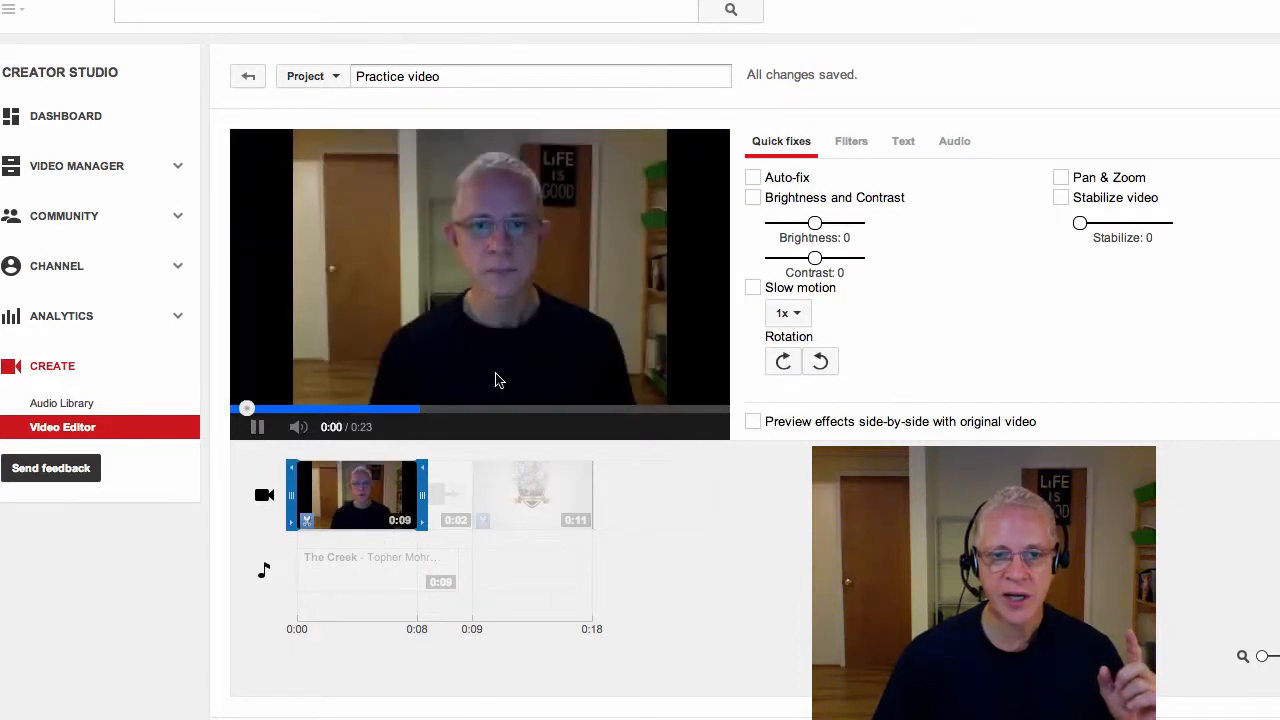
left_click(259, 430)
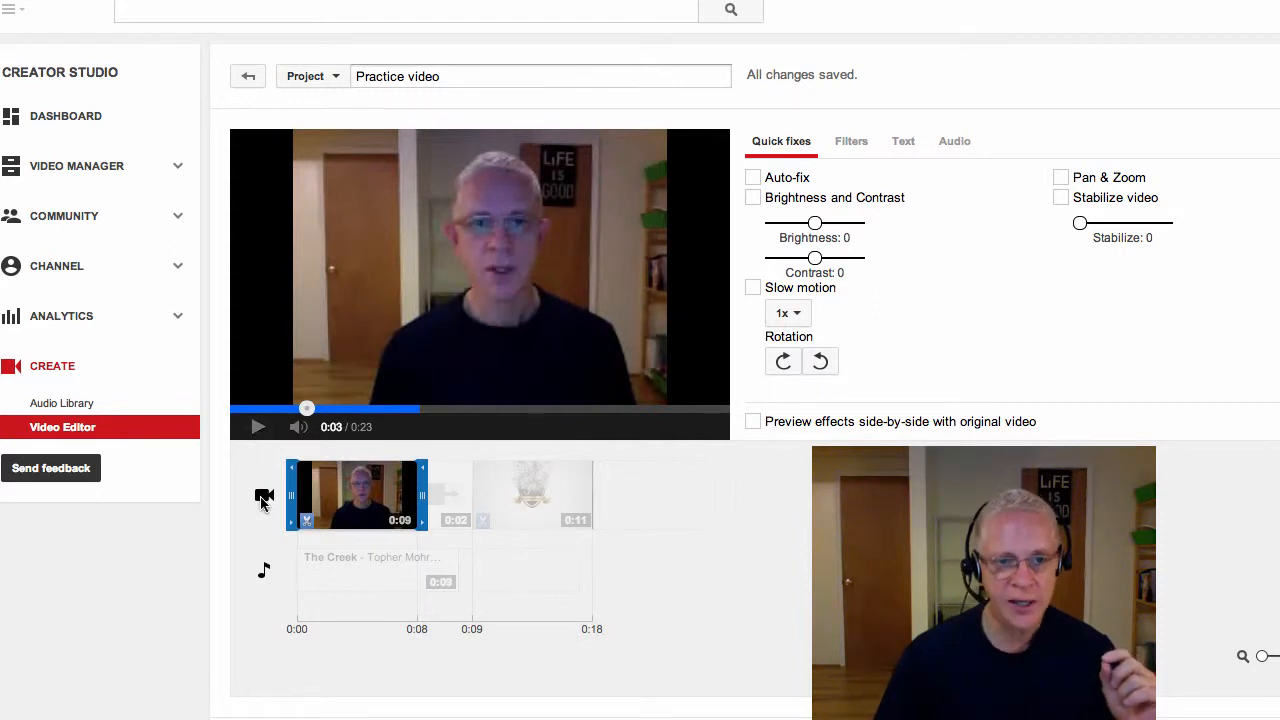
left_click(262, 502)
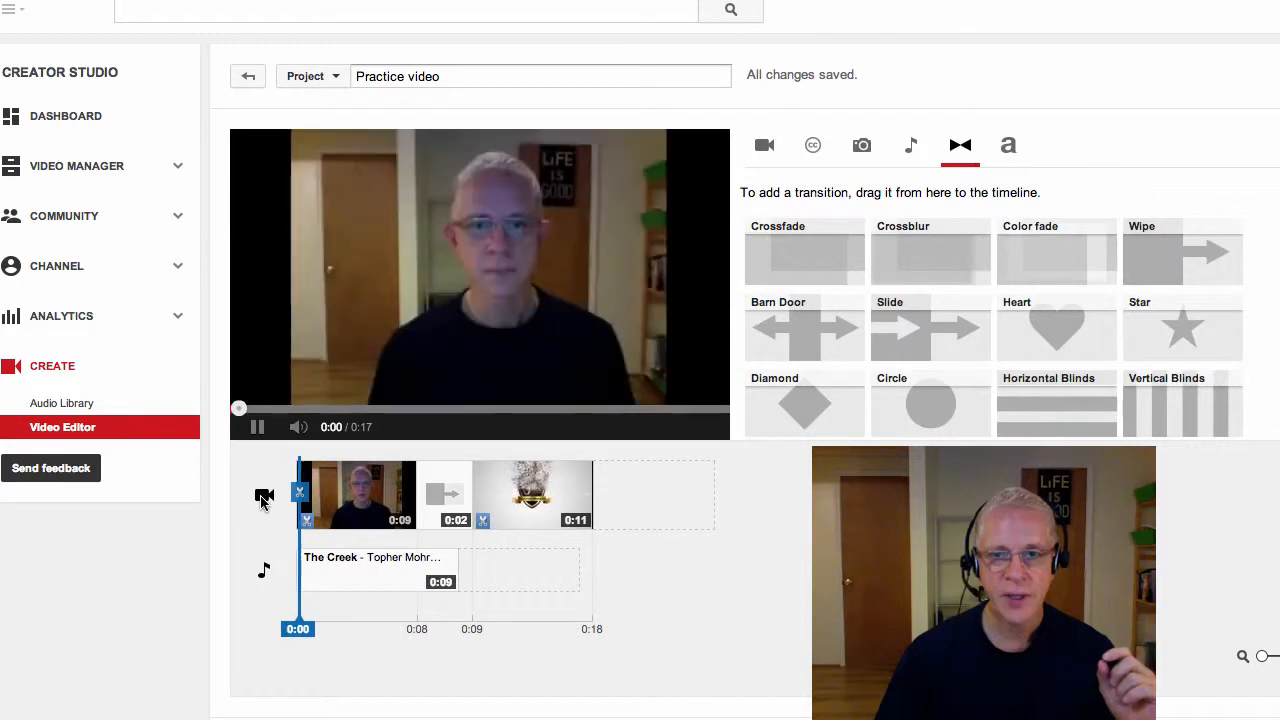
left_click(258, 428)
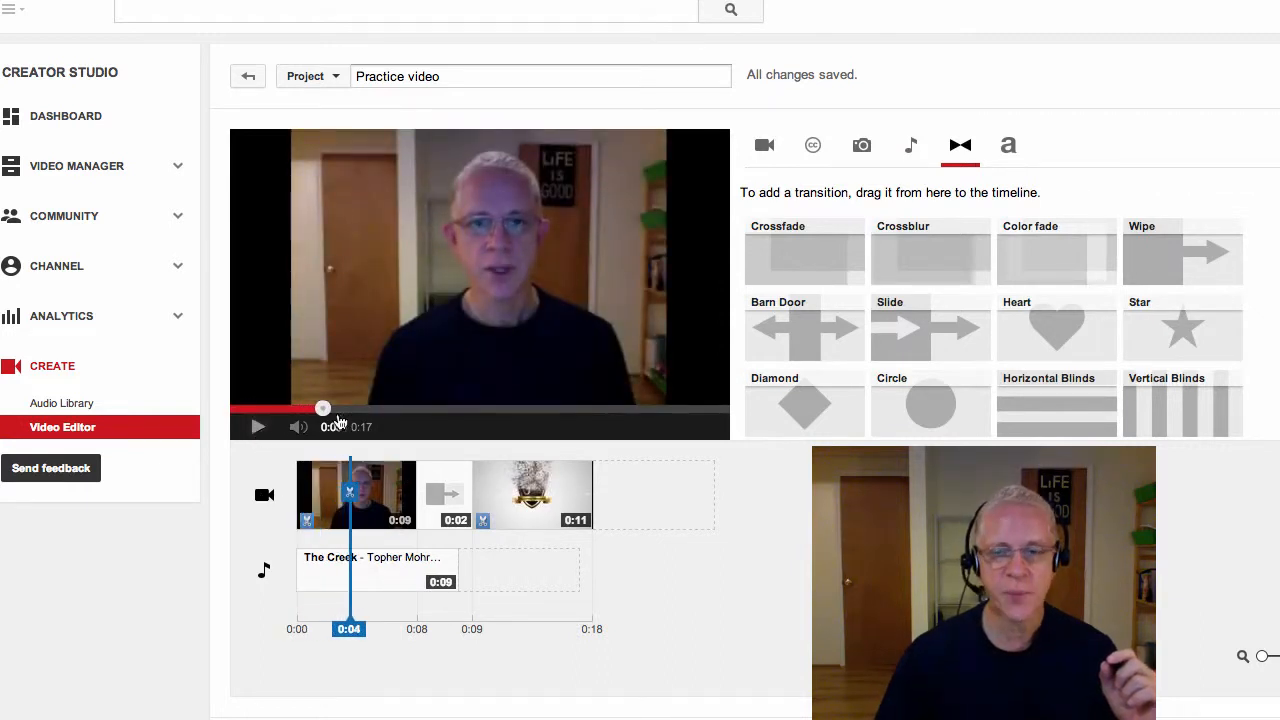
Step: Add a Centered title to the webcam clip and pause its preview
left_click(1011, 150)
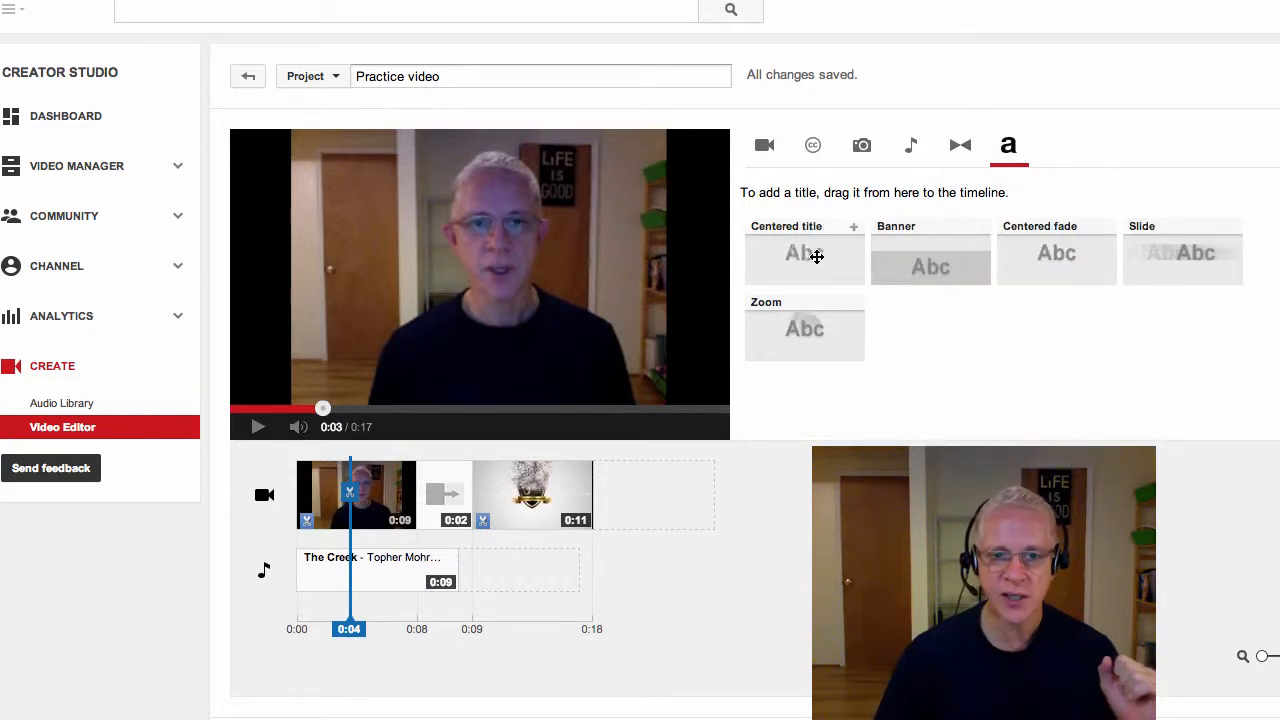
left_click_drag(817, 256, 360, 503)
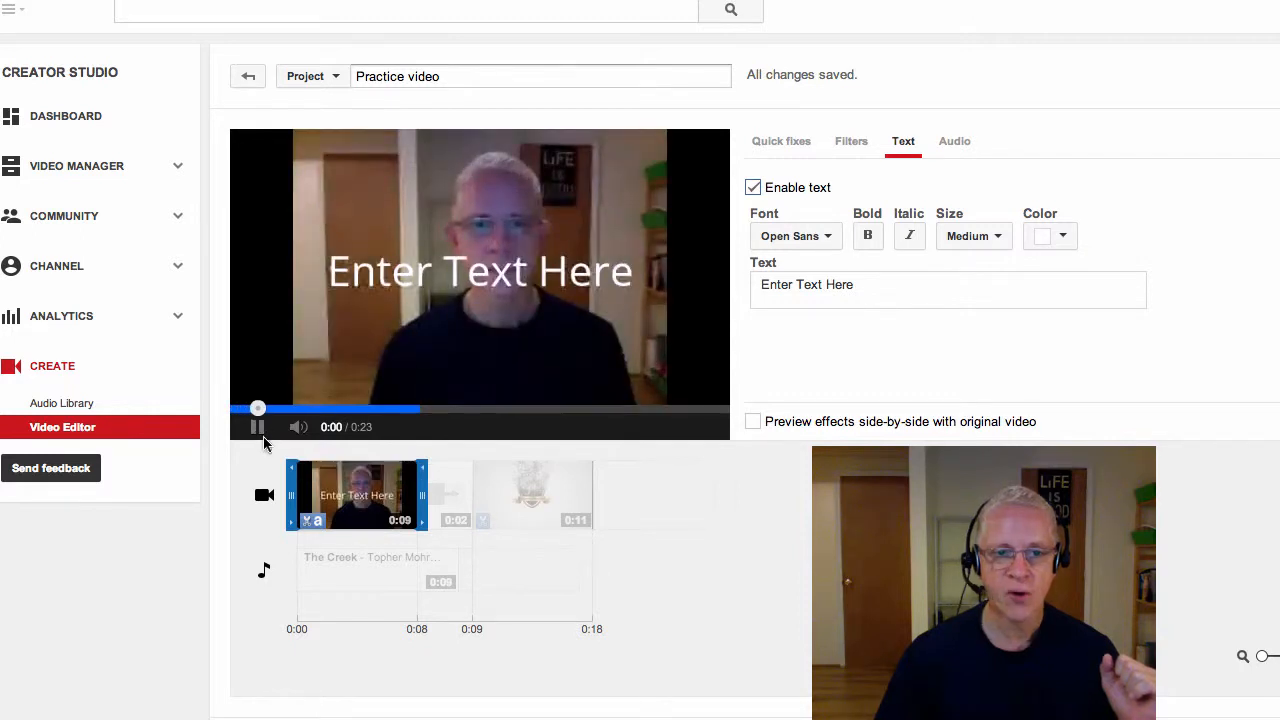
left_click(257, 428)
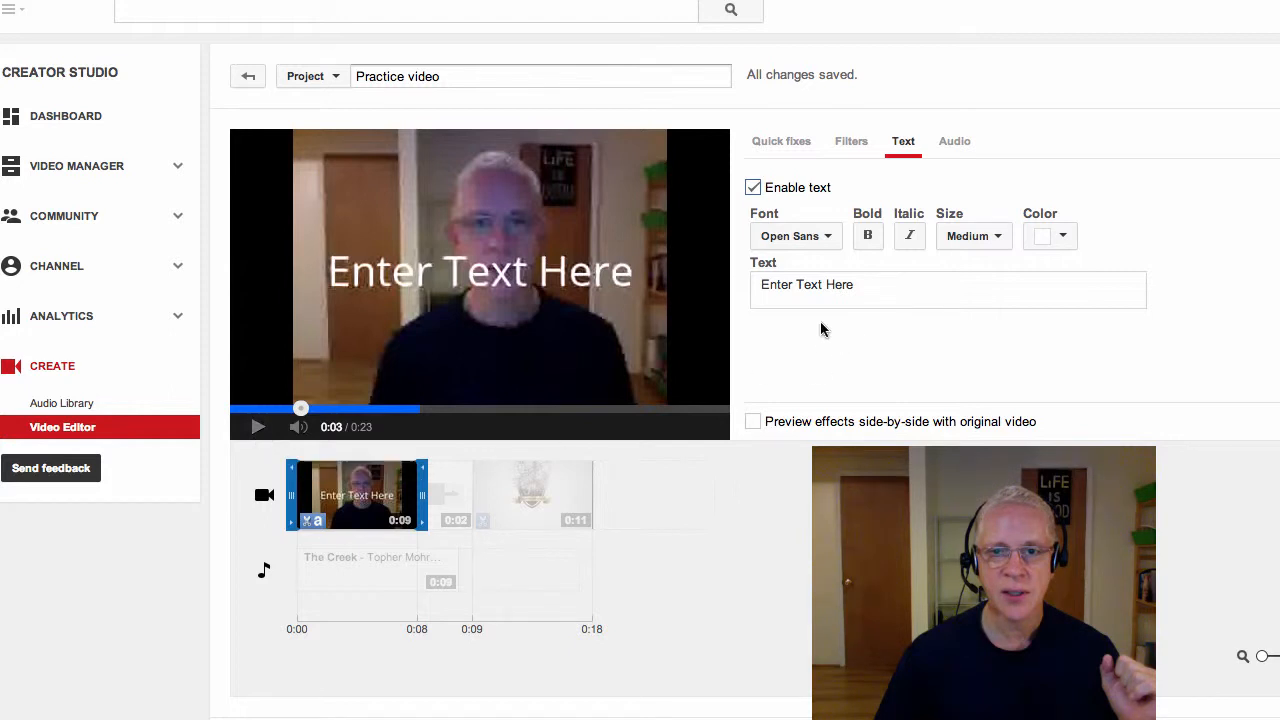
Step: Toggle the webcam clip's title text off and on again, and replace the placeholder text with the presenter's full name
left_click(753, 189)
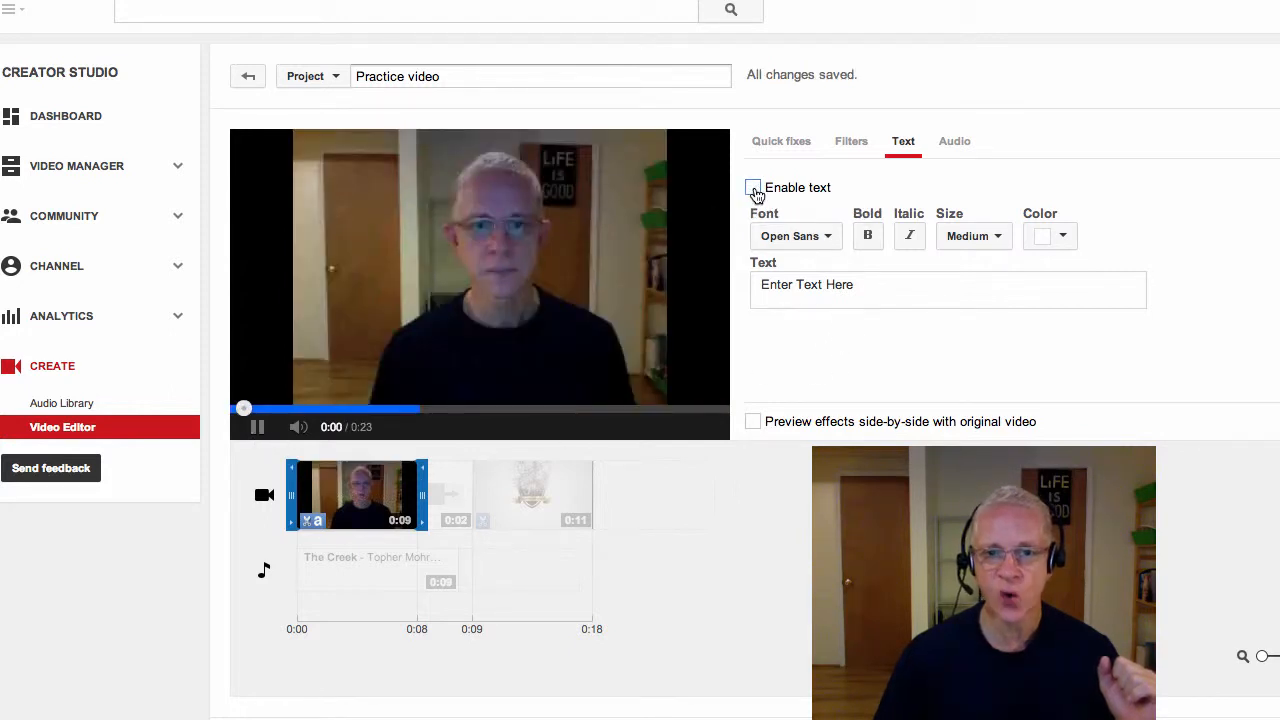
left_click(753, 189)
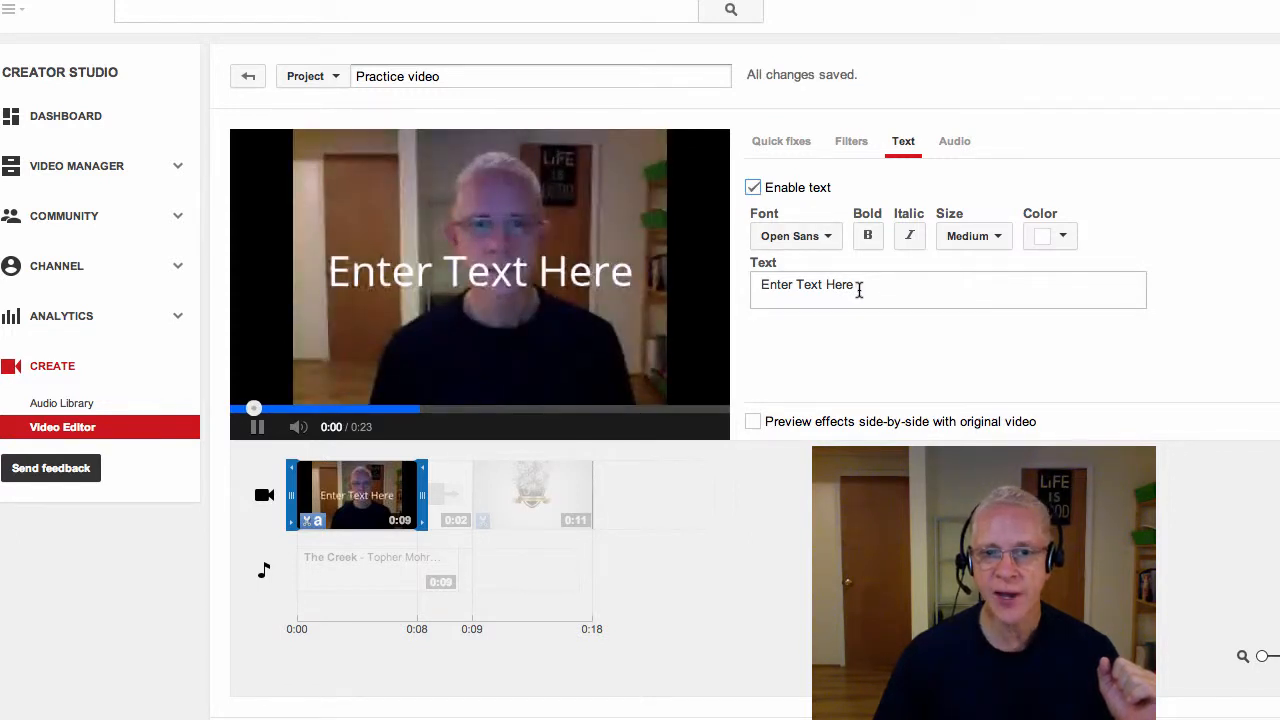
left_click_drag(859, 289, 752, 284)
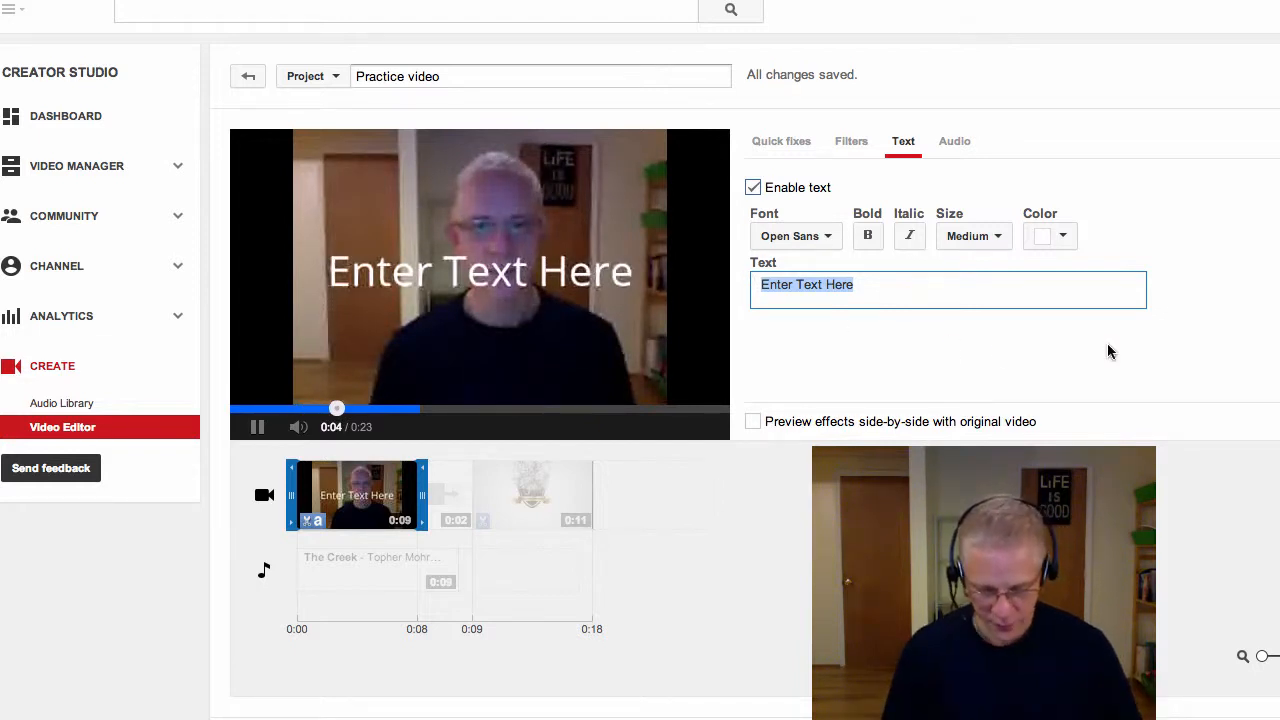
type("Edwin Cabrera")
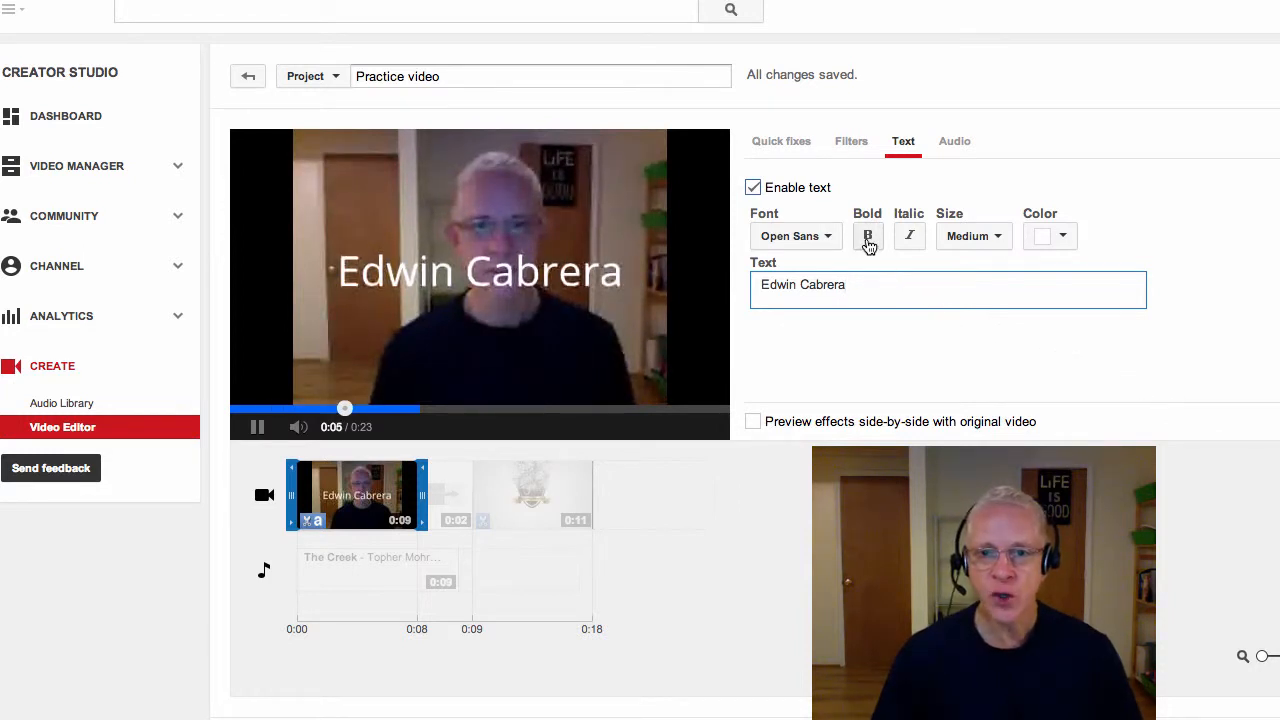
Step: Make the centered title on the webcam clip bold and italic, and set its font to Arvo
left_click_drag(848, 284, 747, 283)
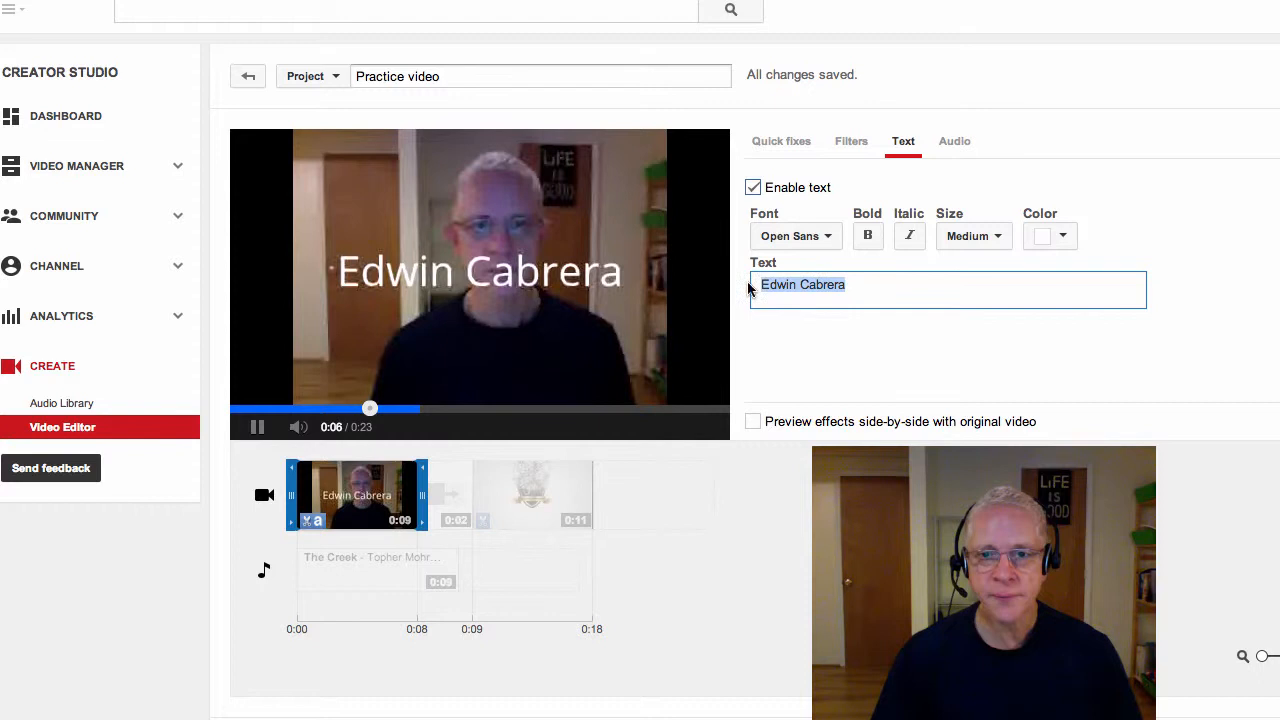
left_click(869, 238)
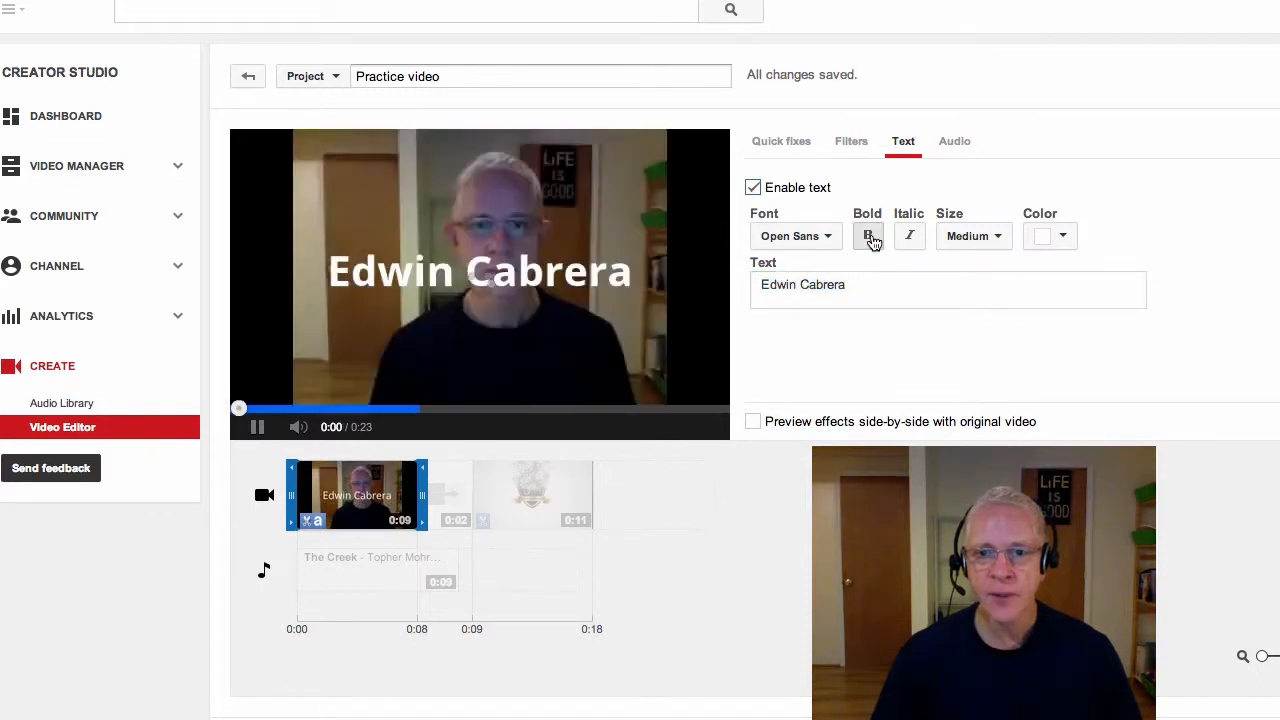
left_click(908, 238)
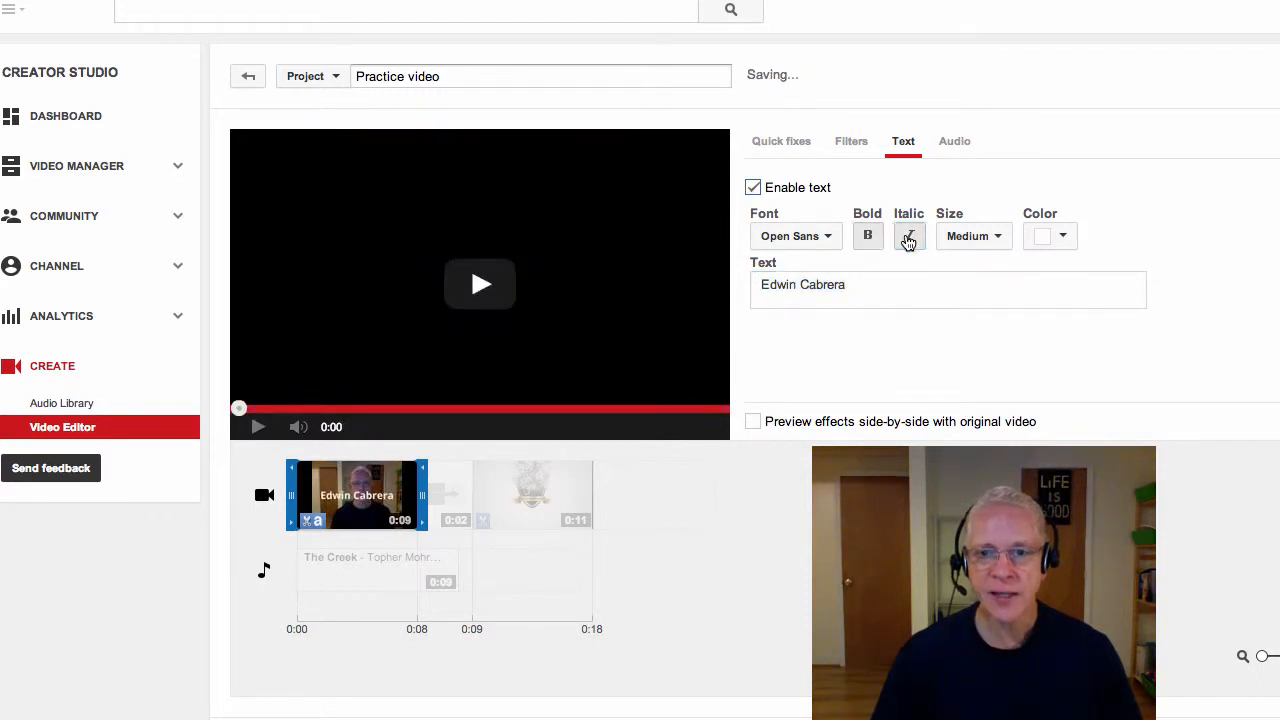
left_click(832, 238)
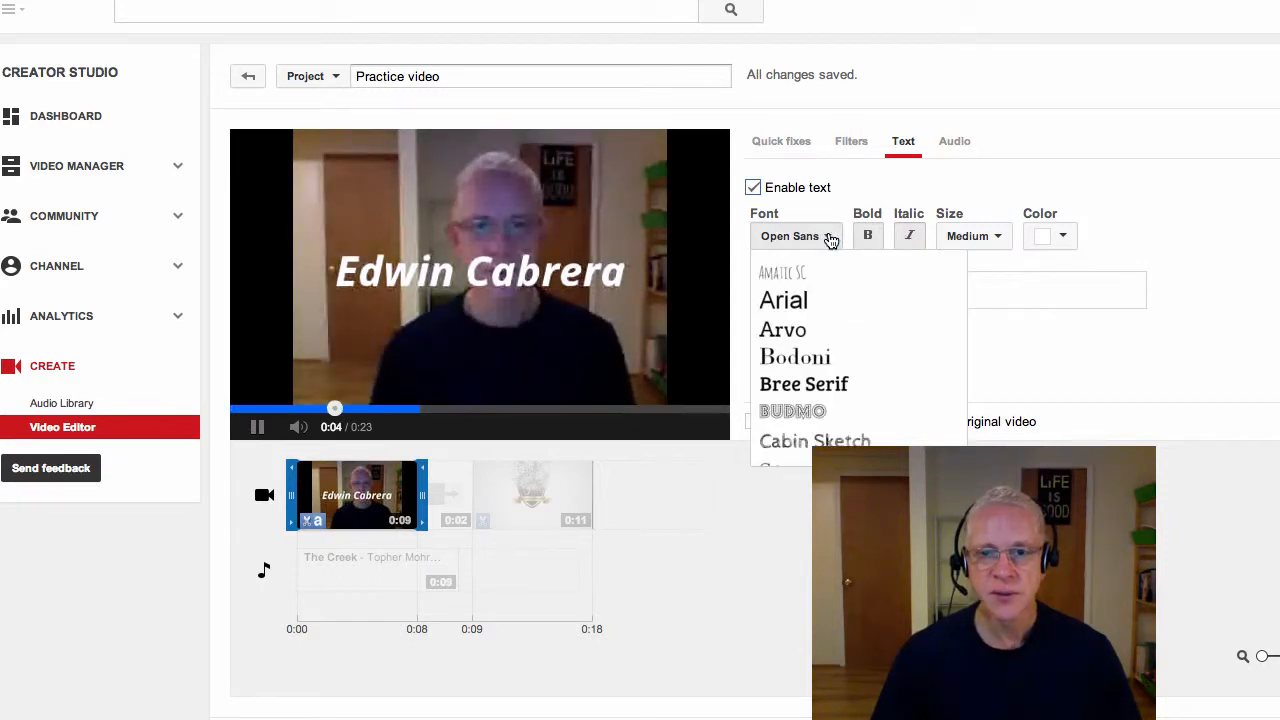
left_click(797, 331)
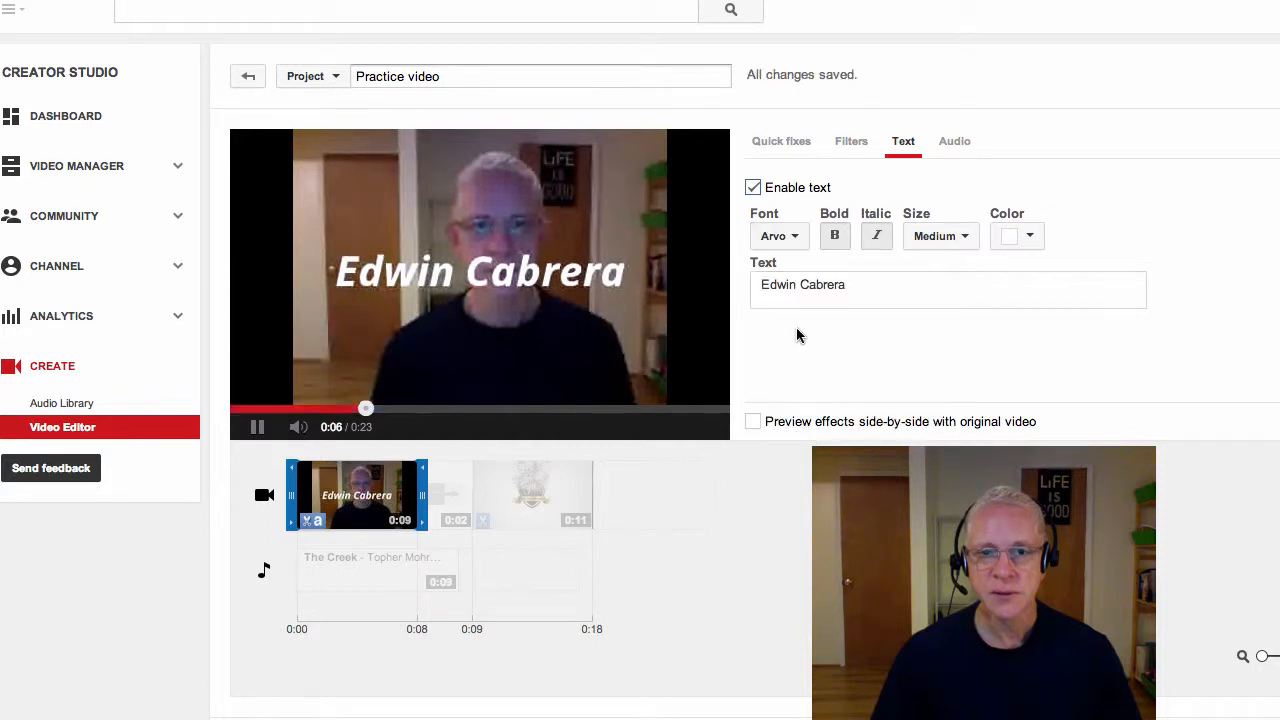
Step: Set the centered title's size to Small and its color to bright red, and close the clip's settings
left_click(965, 240)
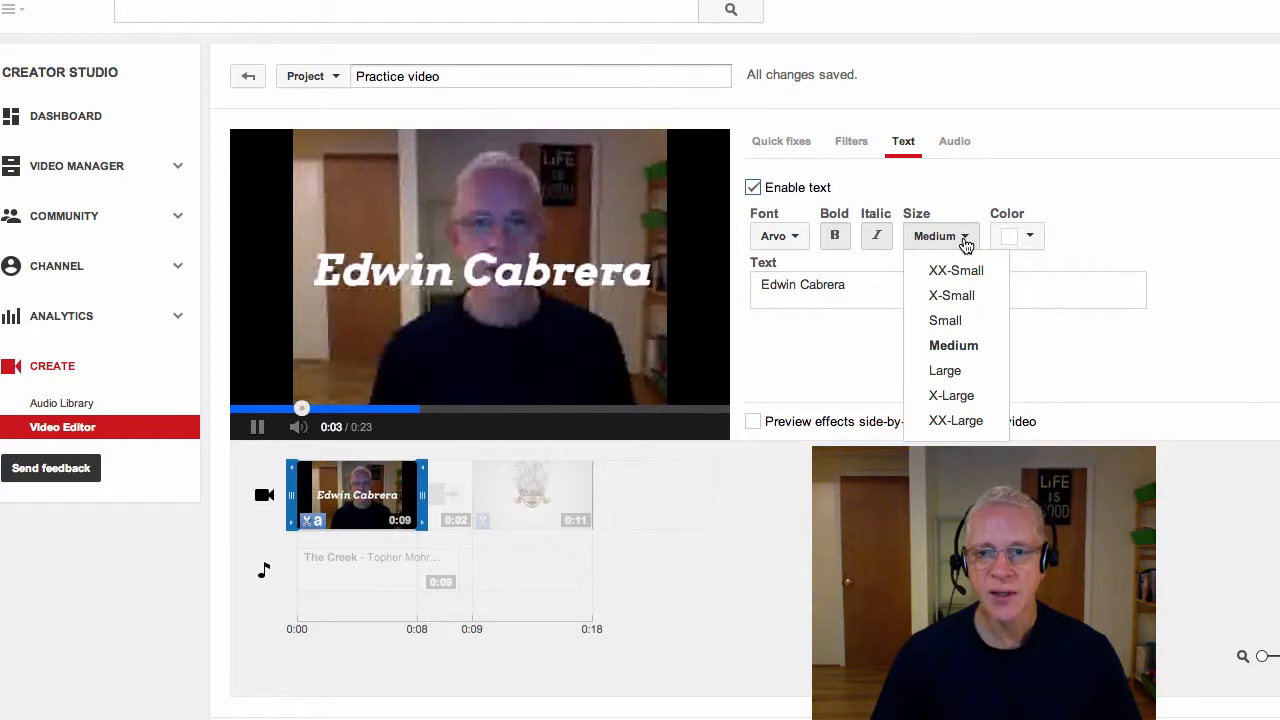
left_click(951, 330)
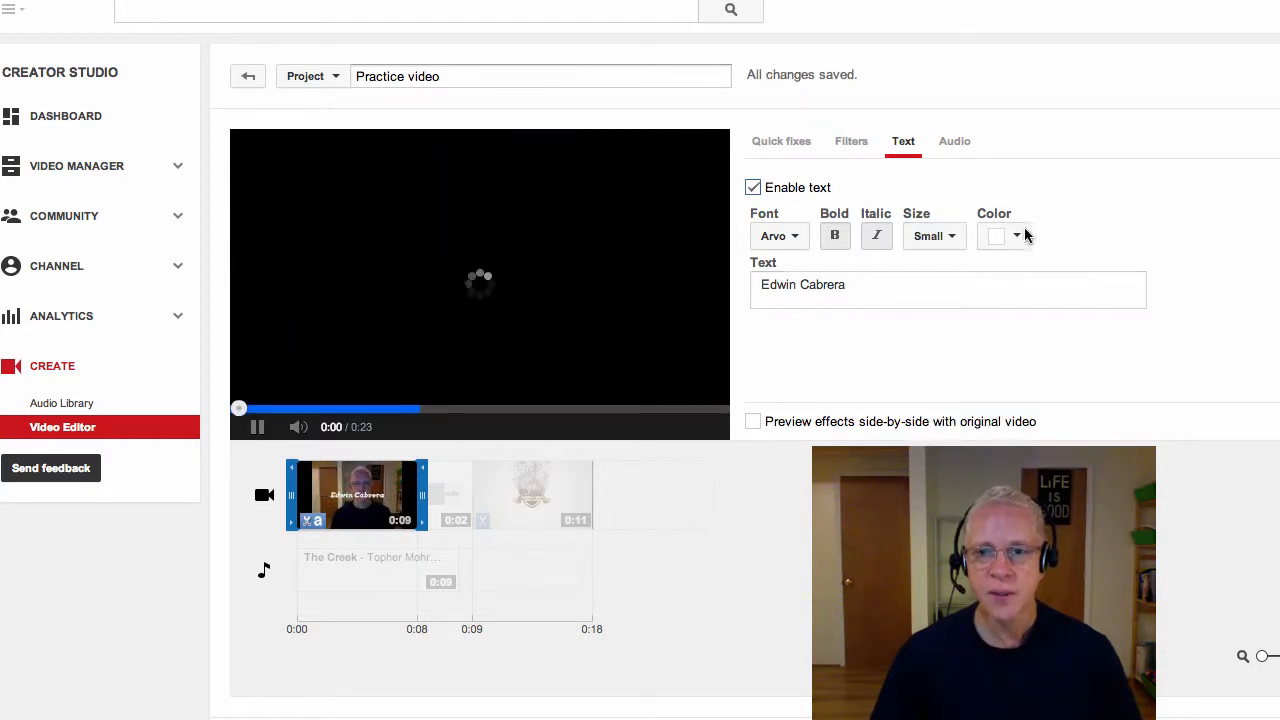
left_click(1017, 236)
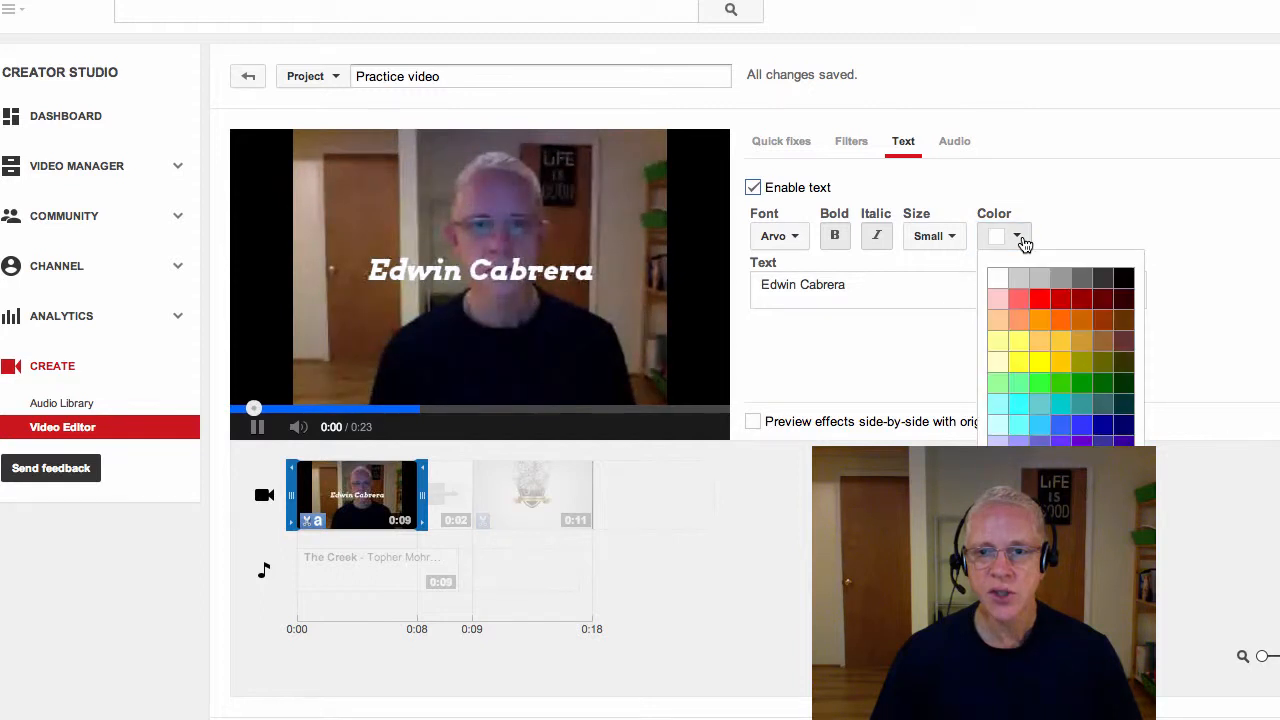
left_click(1040, 299)
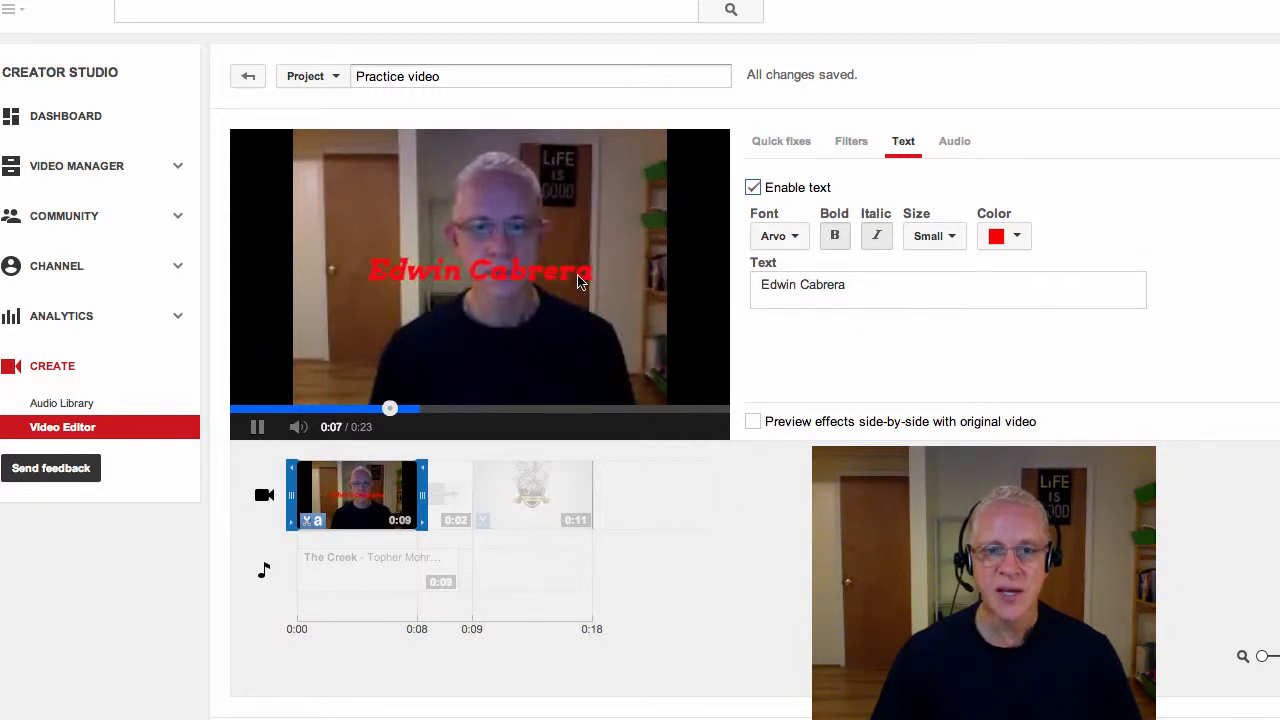
left_click(1063, 358)
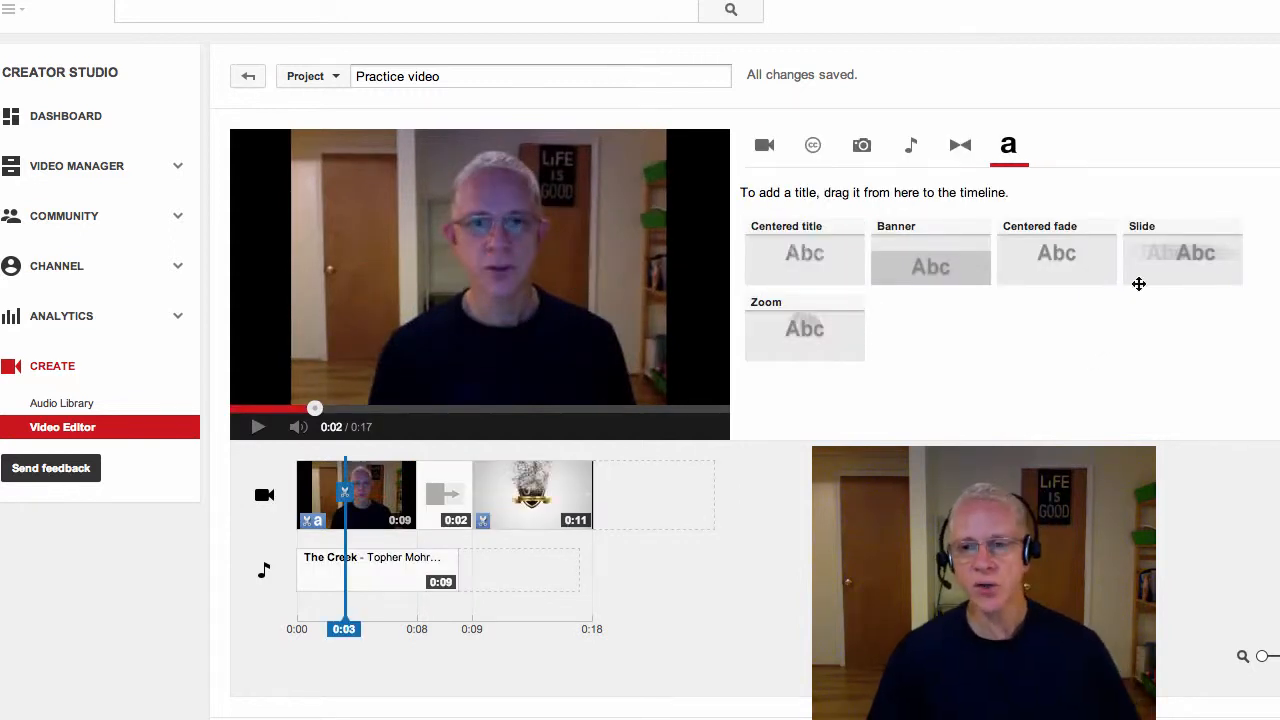
Step: Try the Slide title on the webcam clip, and apply a Banner title to that clip instead with its preview paused
left_click_drag(1180, 251, 470, 359)
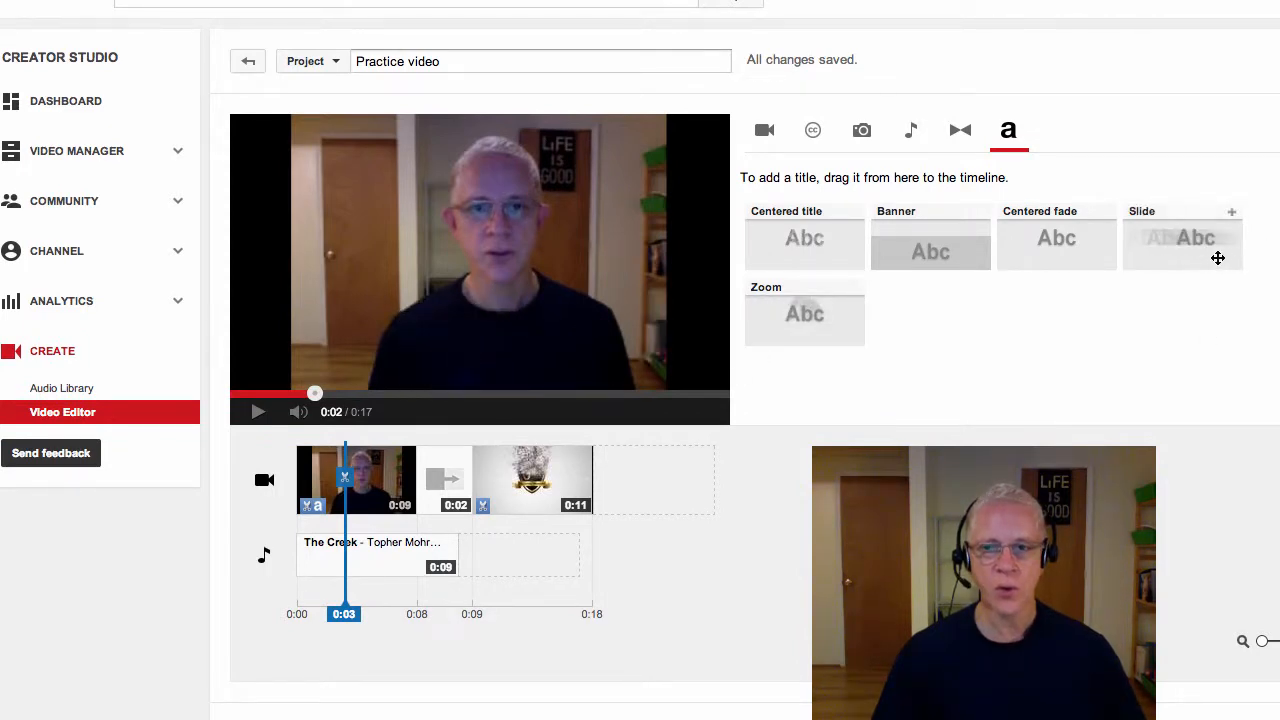
left_click_drag(1218, 258, 366, 514)
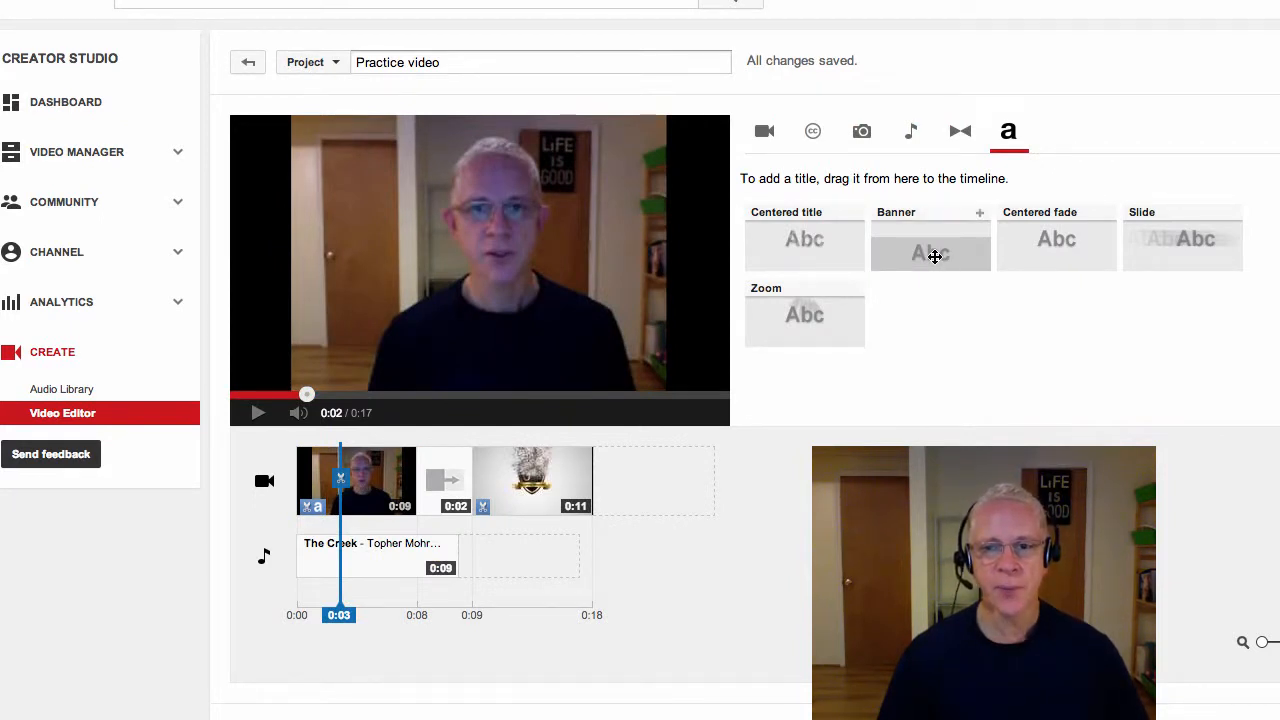
left_click_drag(933, 256, 590, 413)
left_click_drag(309, 508, 358, 489)
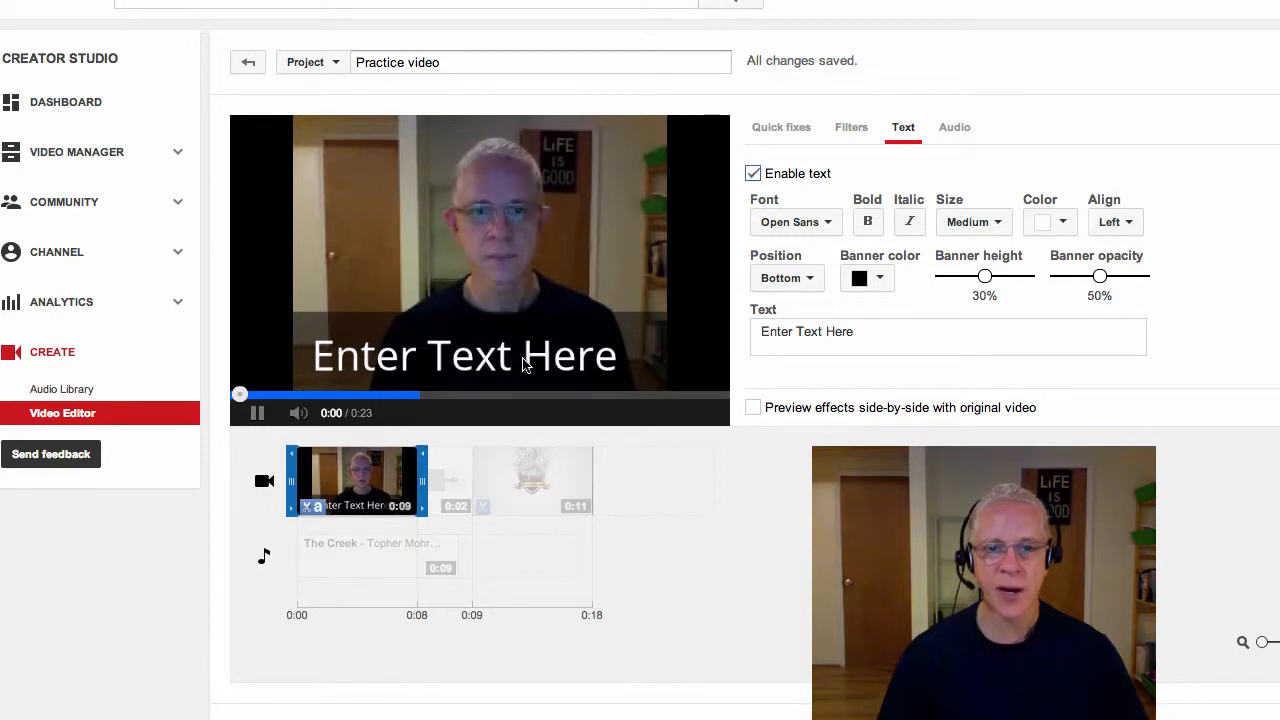
left_click(262, 418)
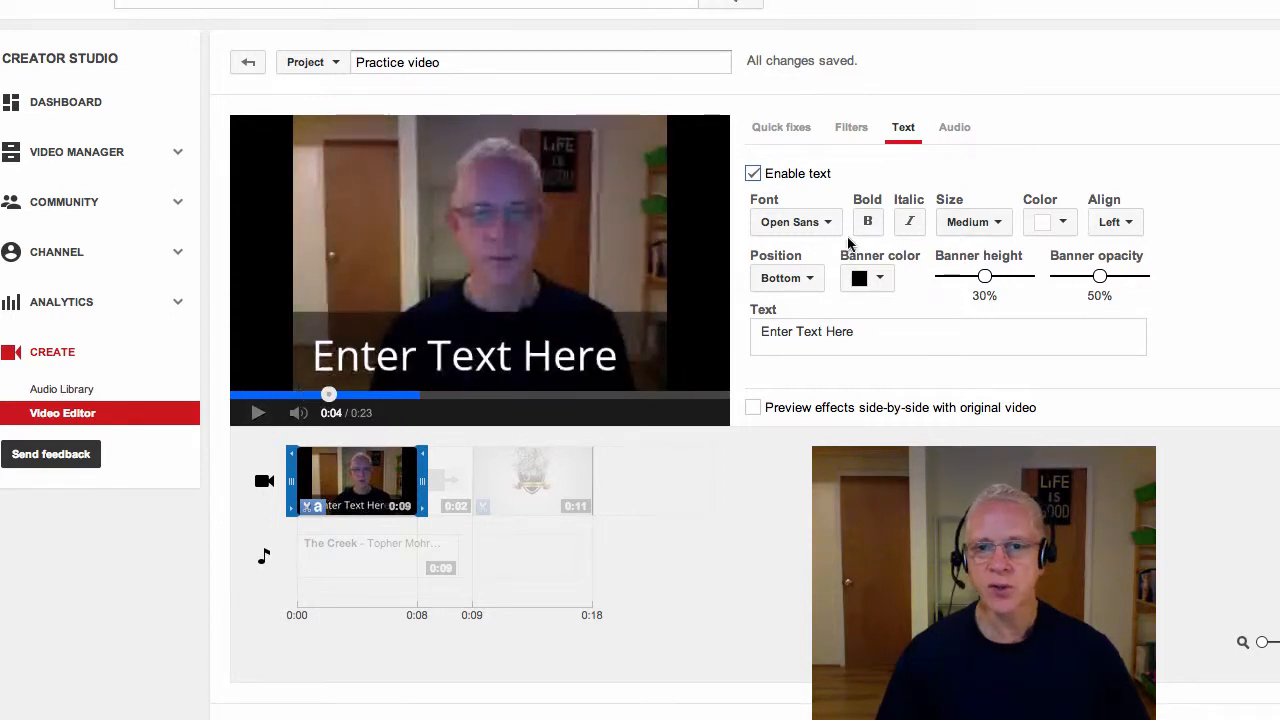
Step: Try the banner at the Top position in the paused preview and return it to the Bottom position
left_click(809, 284)
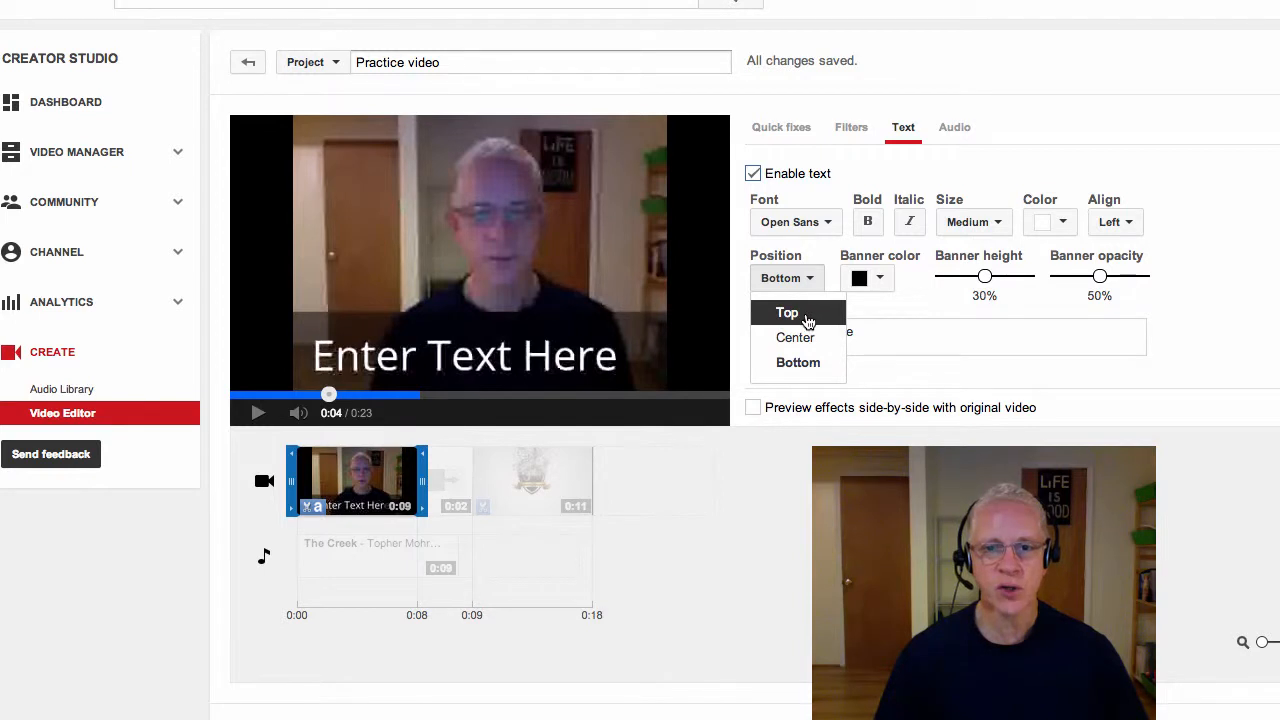
left_click(811, 318)
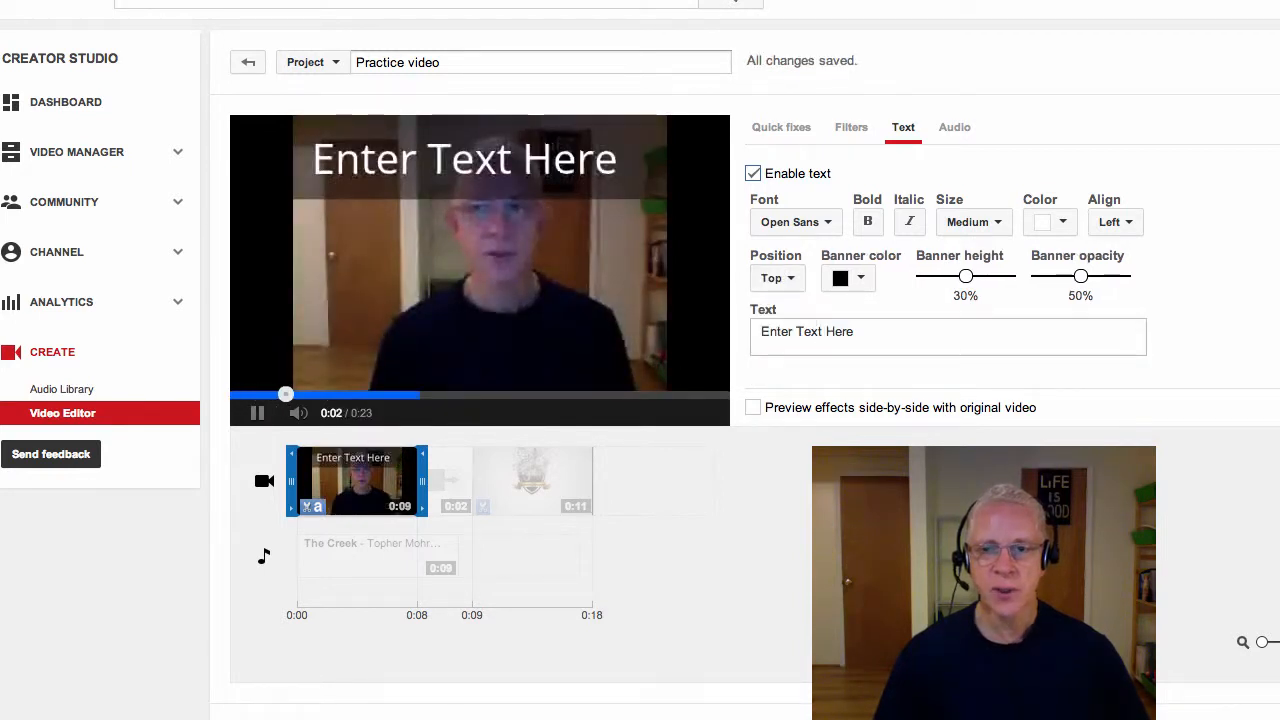
left_click(258, 418)
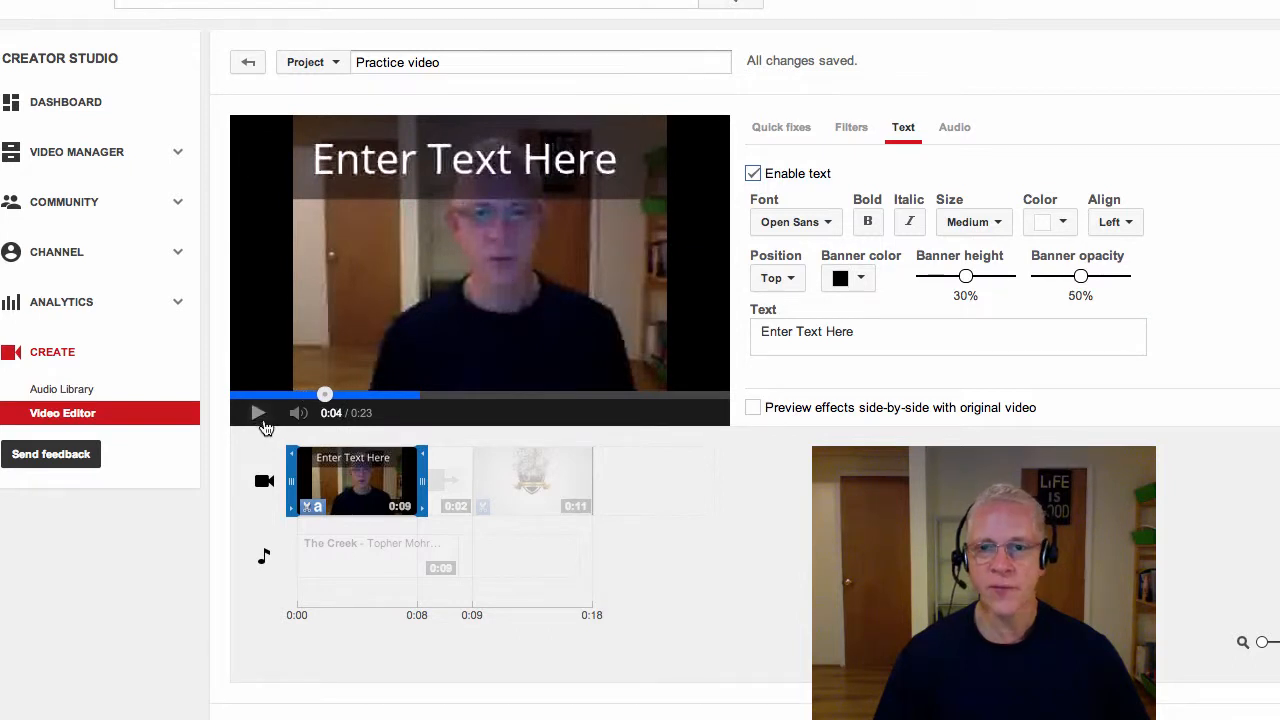
left_click(790, 280)
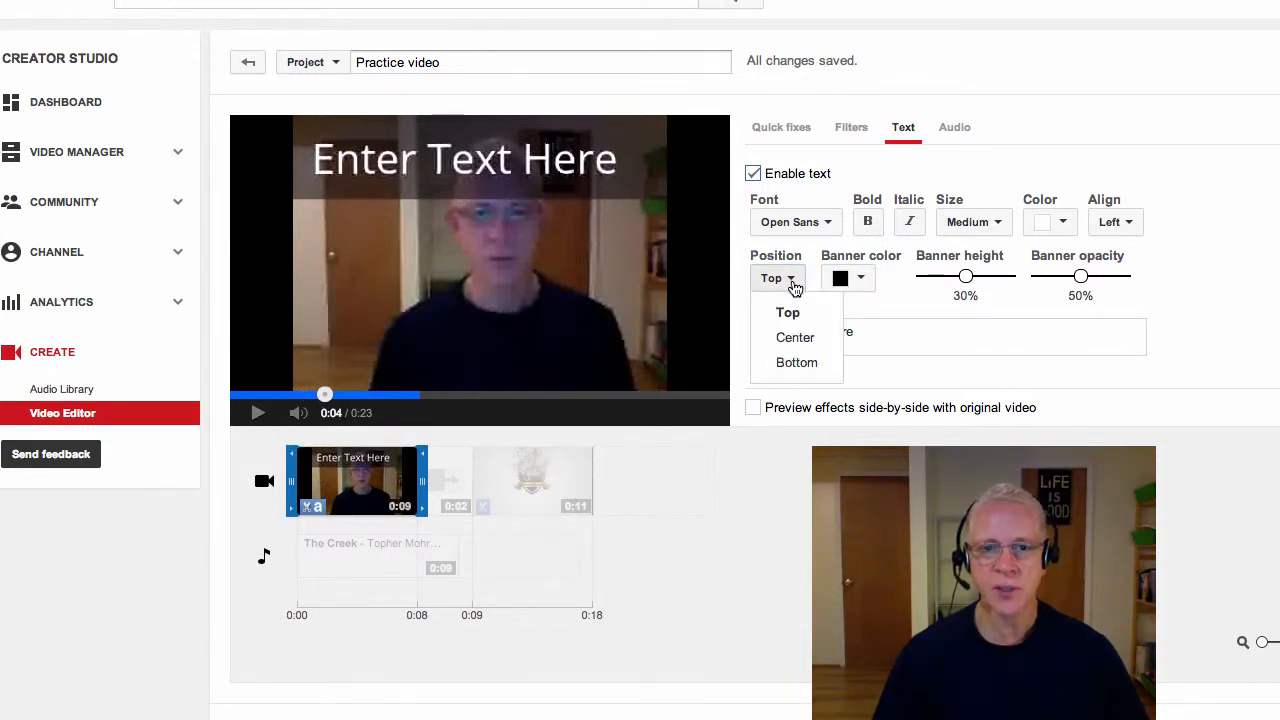
left_click(800, 364)
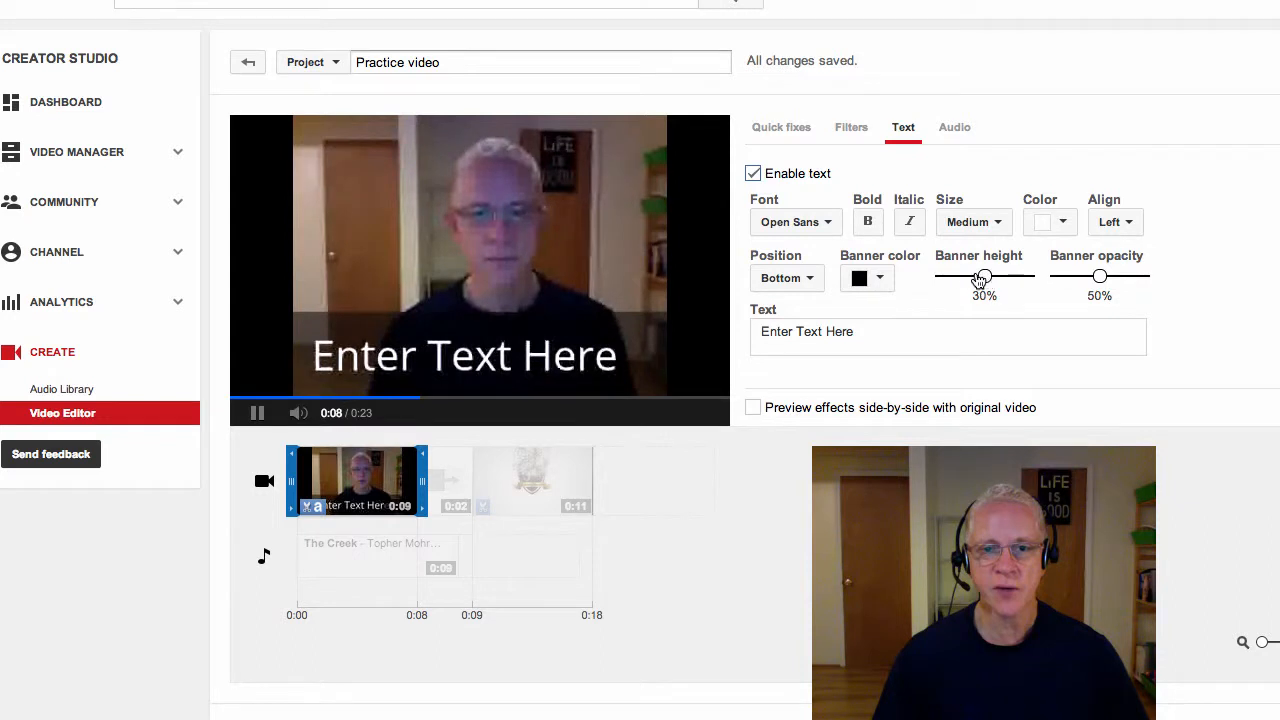
Step: Format the title's banner with a height of 15%, an opacity of 35% and a bright red color
left_click_drag(982, 280, 953, 285)
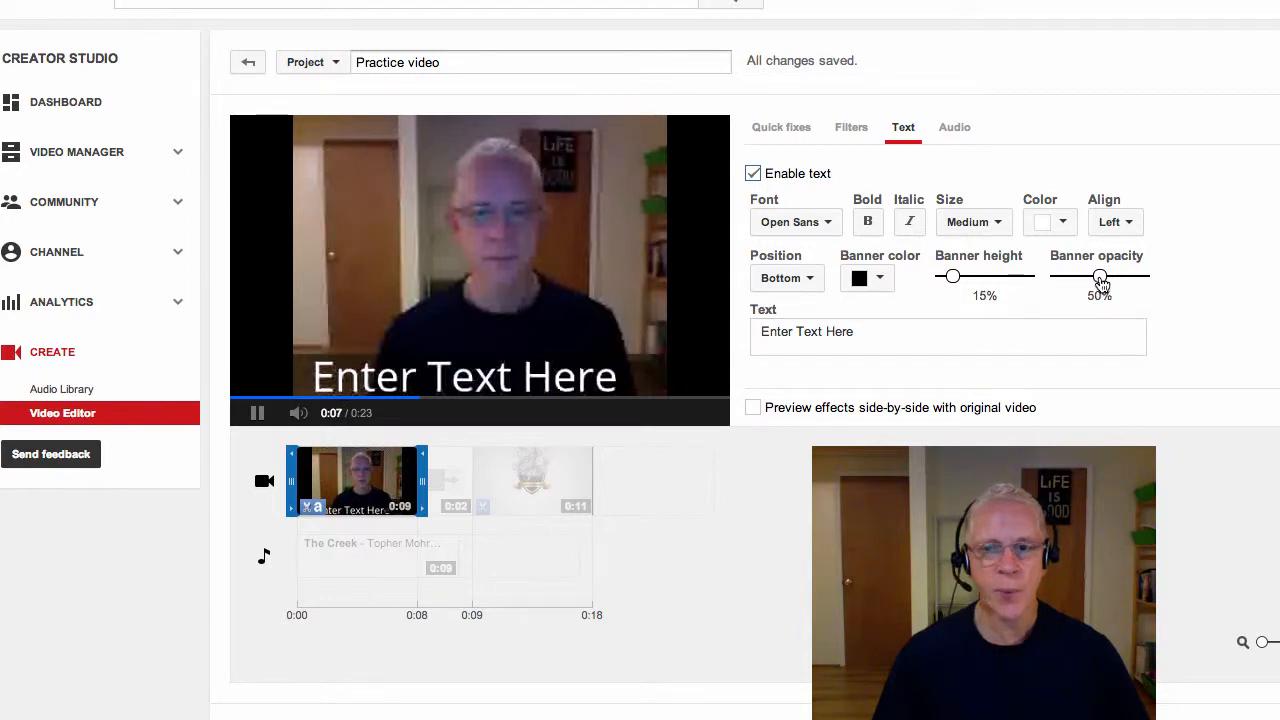
left_click_drag(1101, 283, 1043, 289)
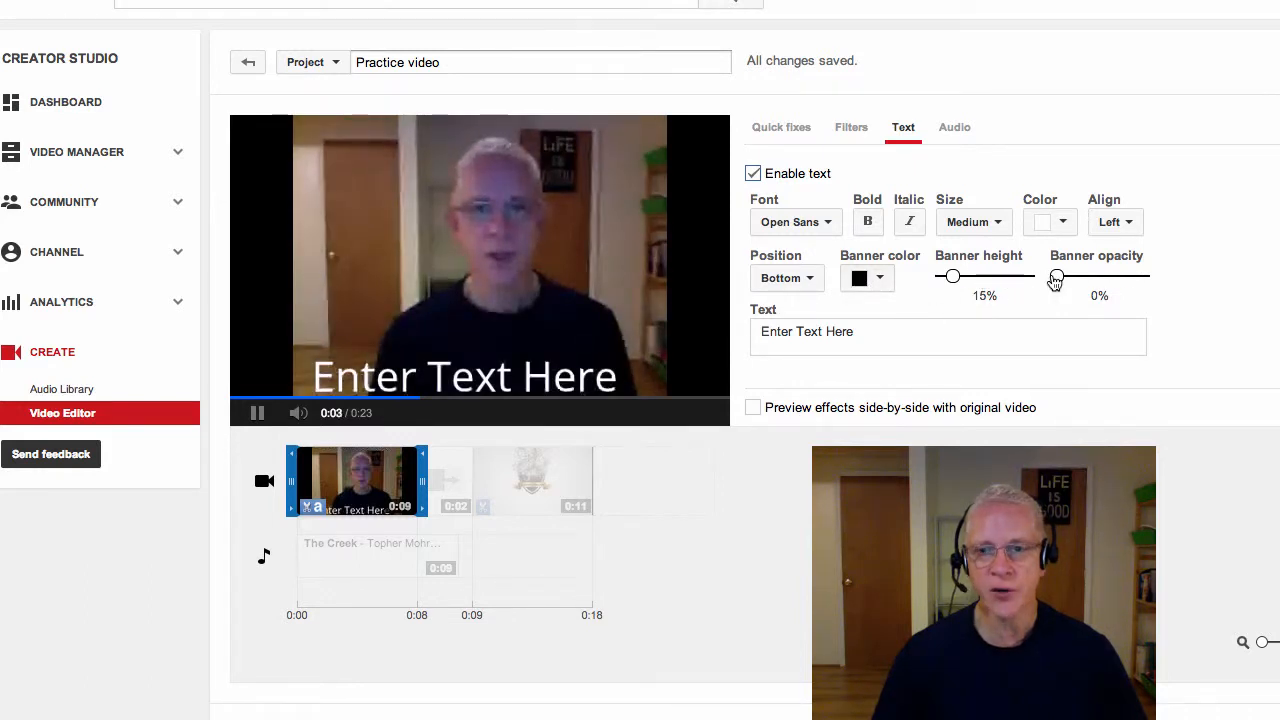
left_click_drag(1057, 277, 1087, 280)
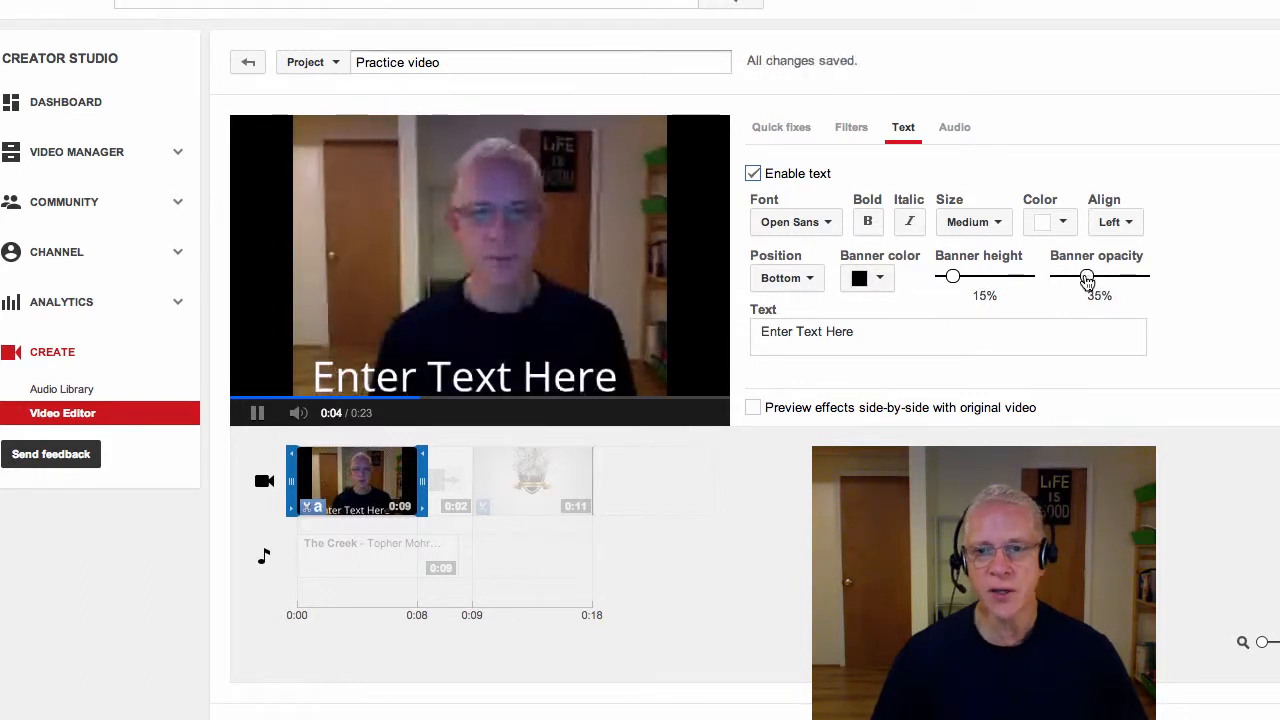
left_click(882, 280)
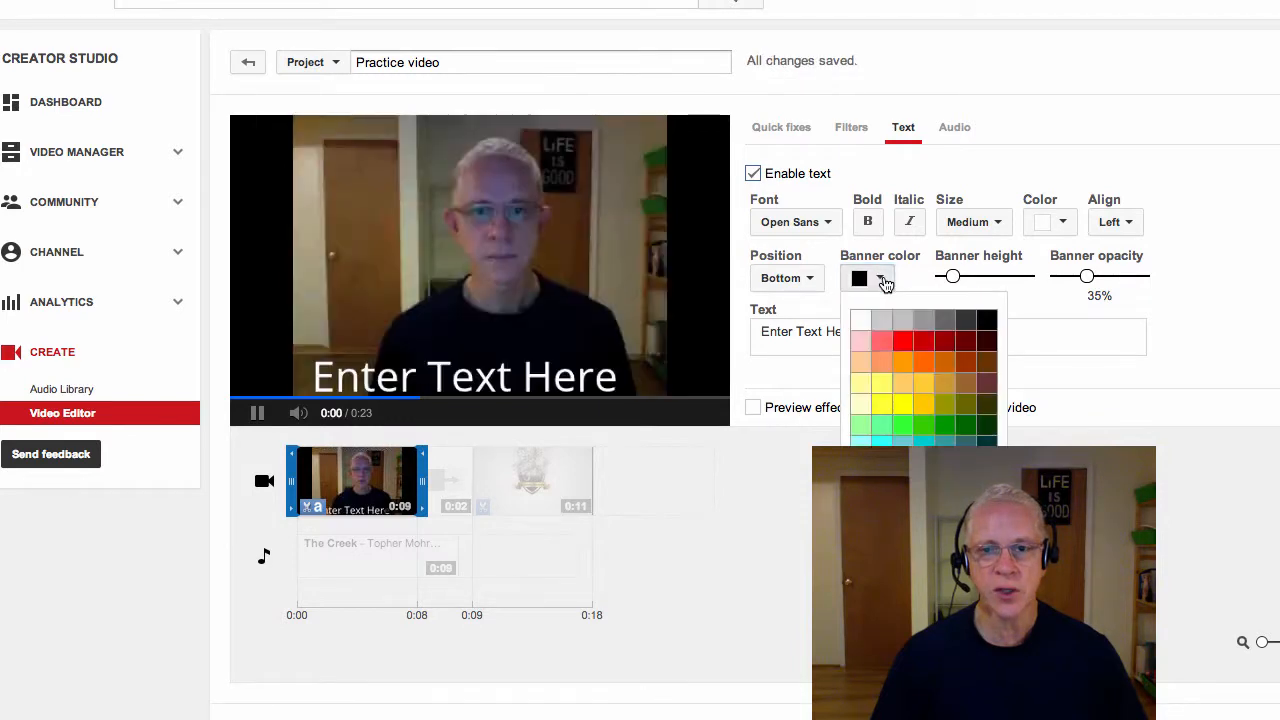
left_click(903, 349)
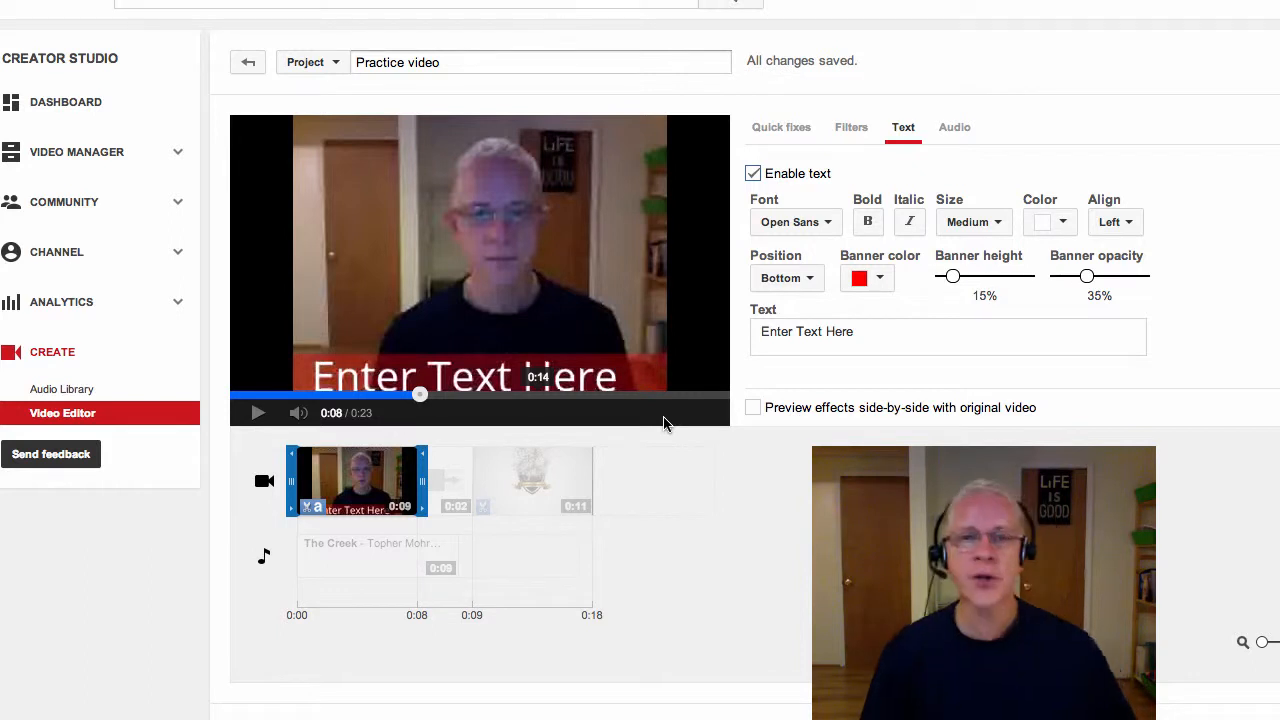